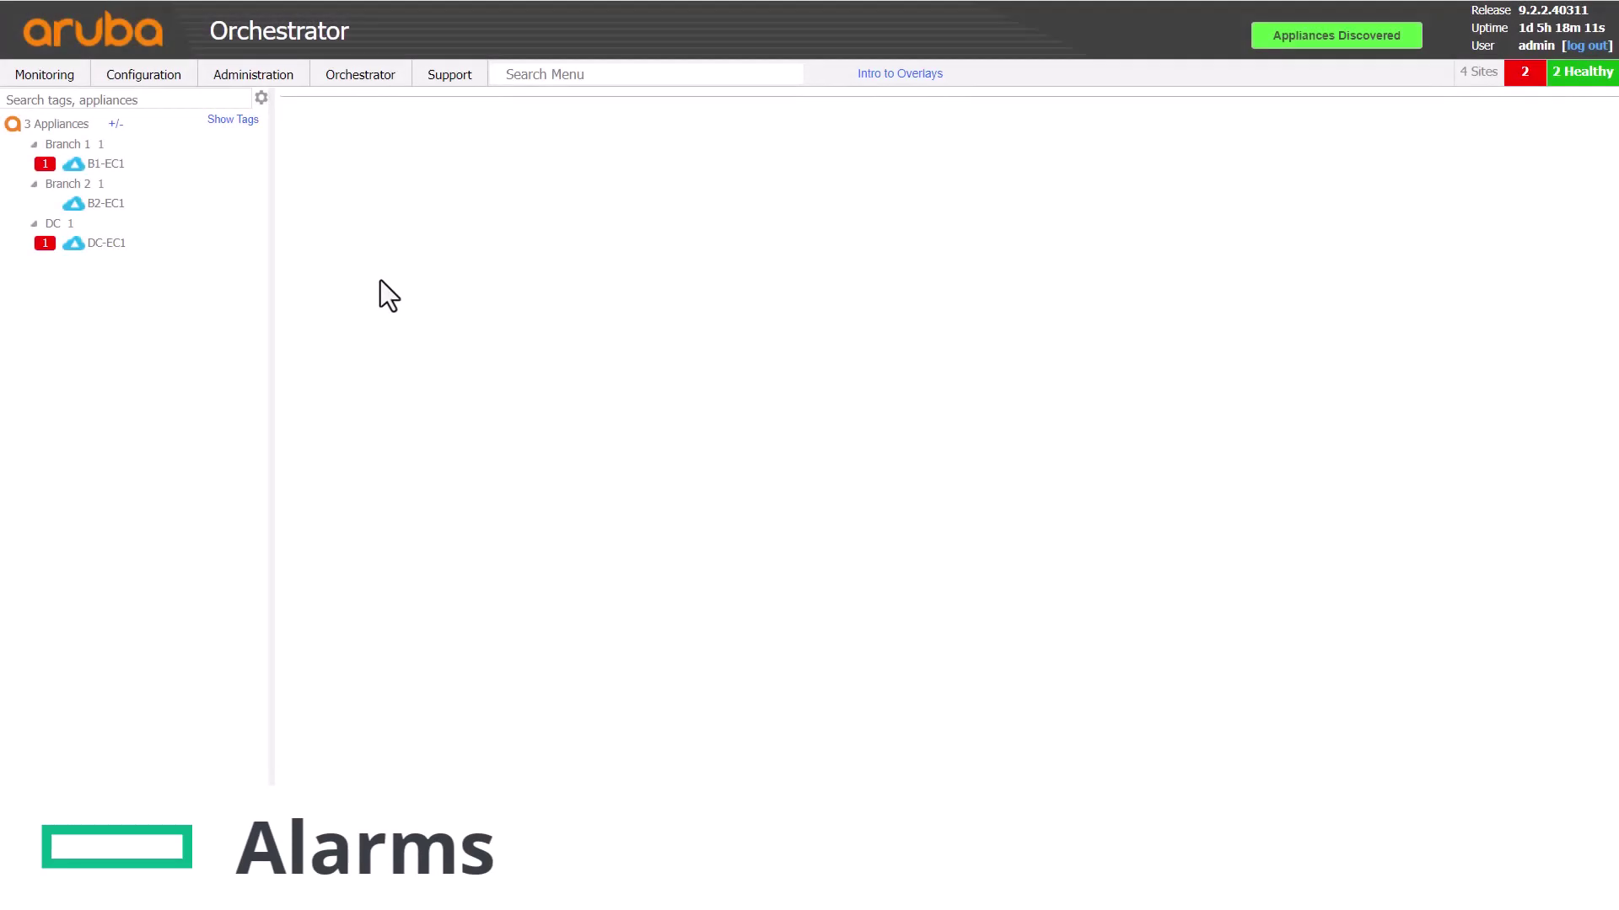
- Open Monitoring > Alarms to review the B1-EC1 and DC-EC1 tunnel-down alarms
click(73, 74)
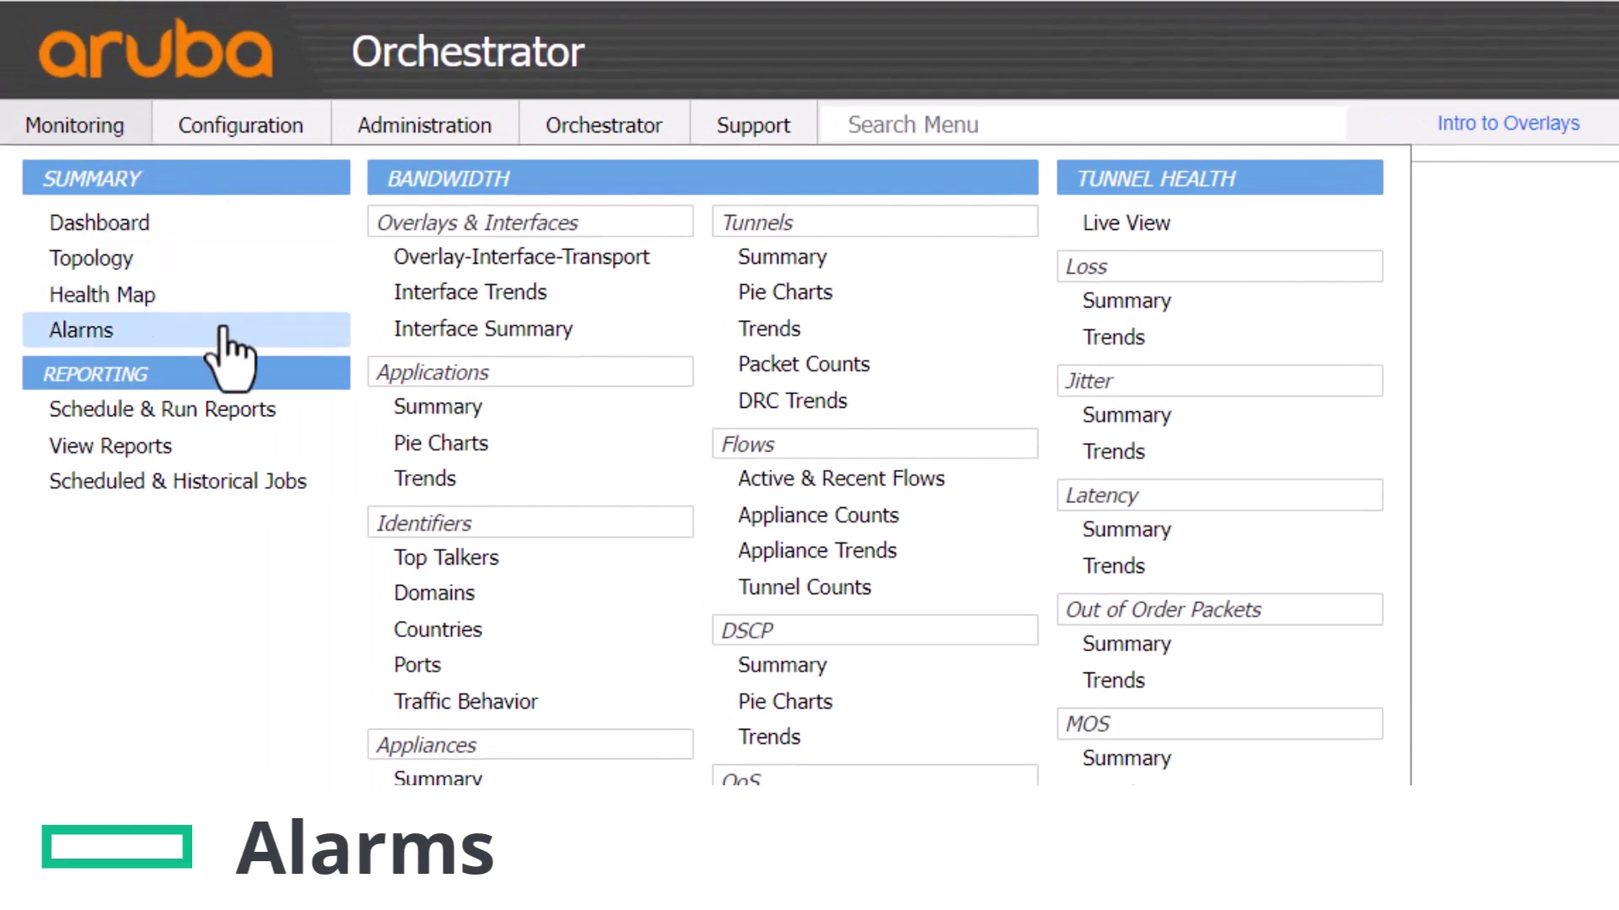
click(223, 332)
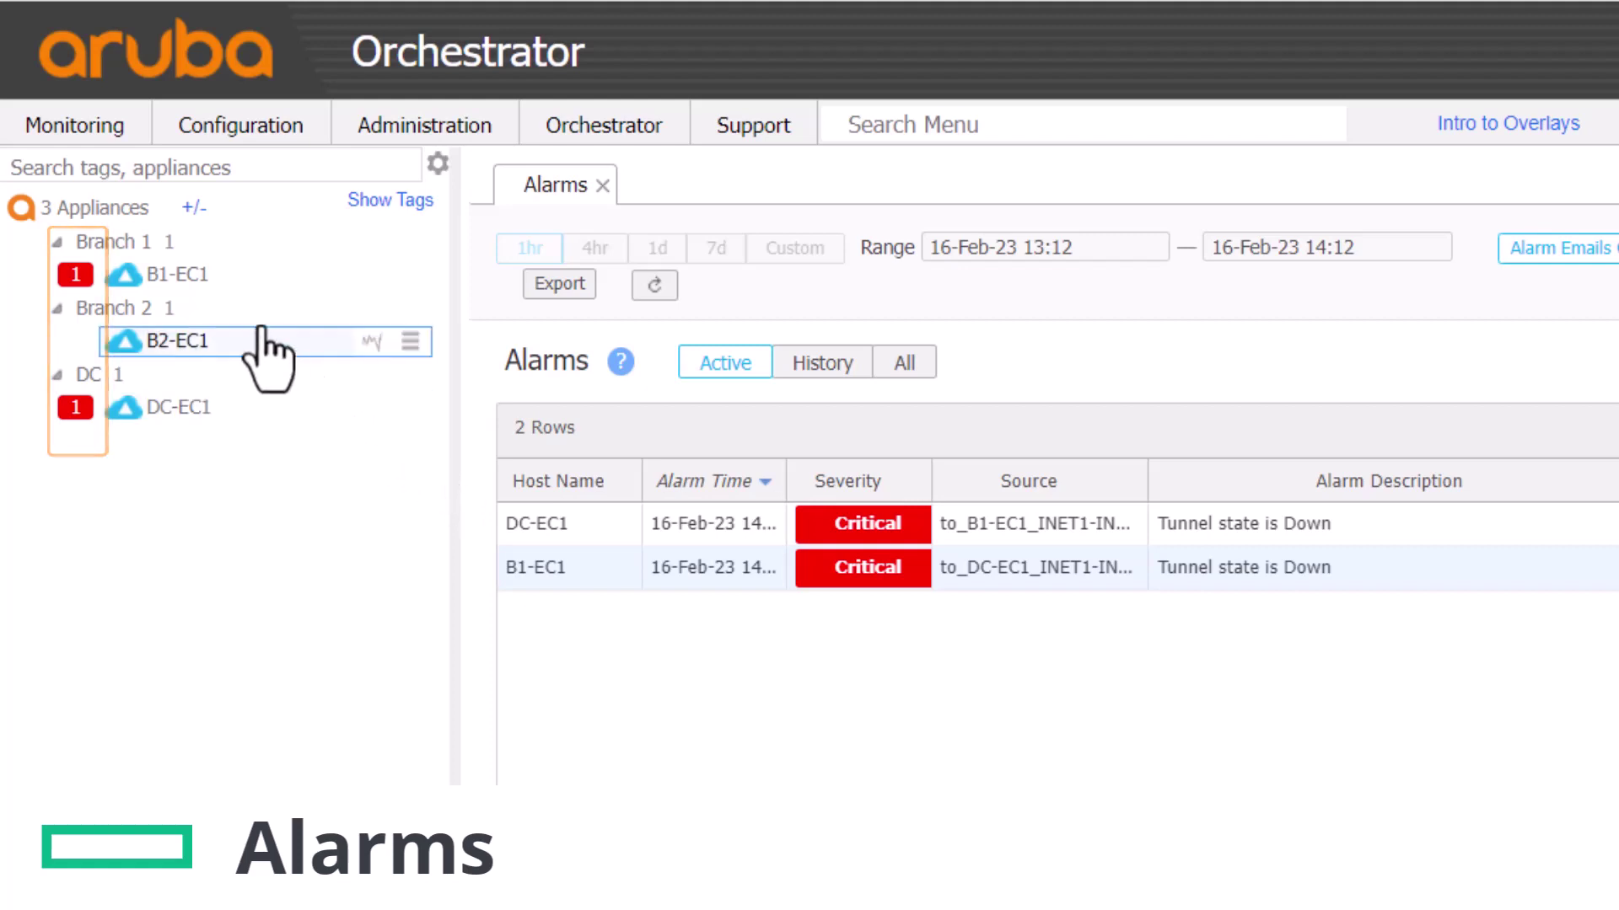
mouse_move(175, 271)
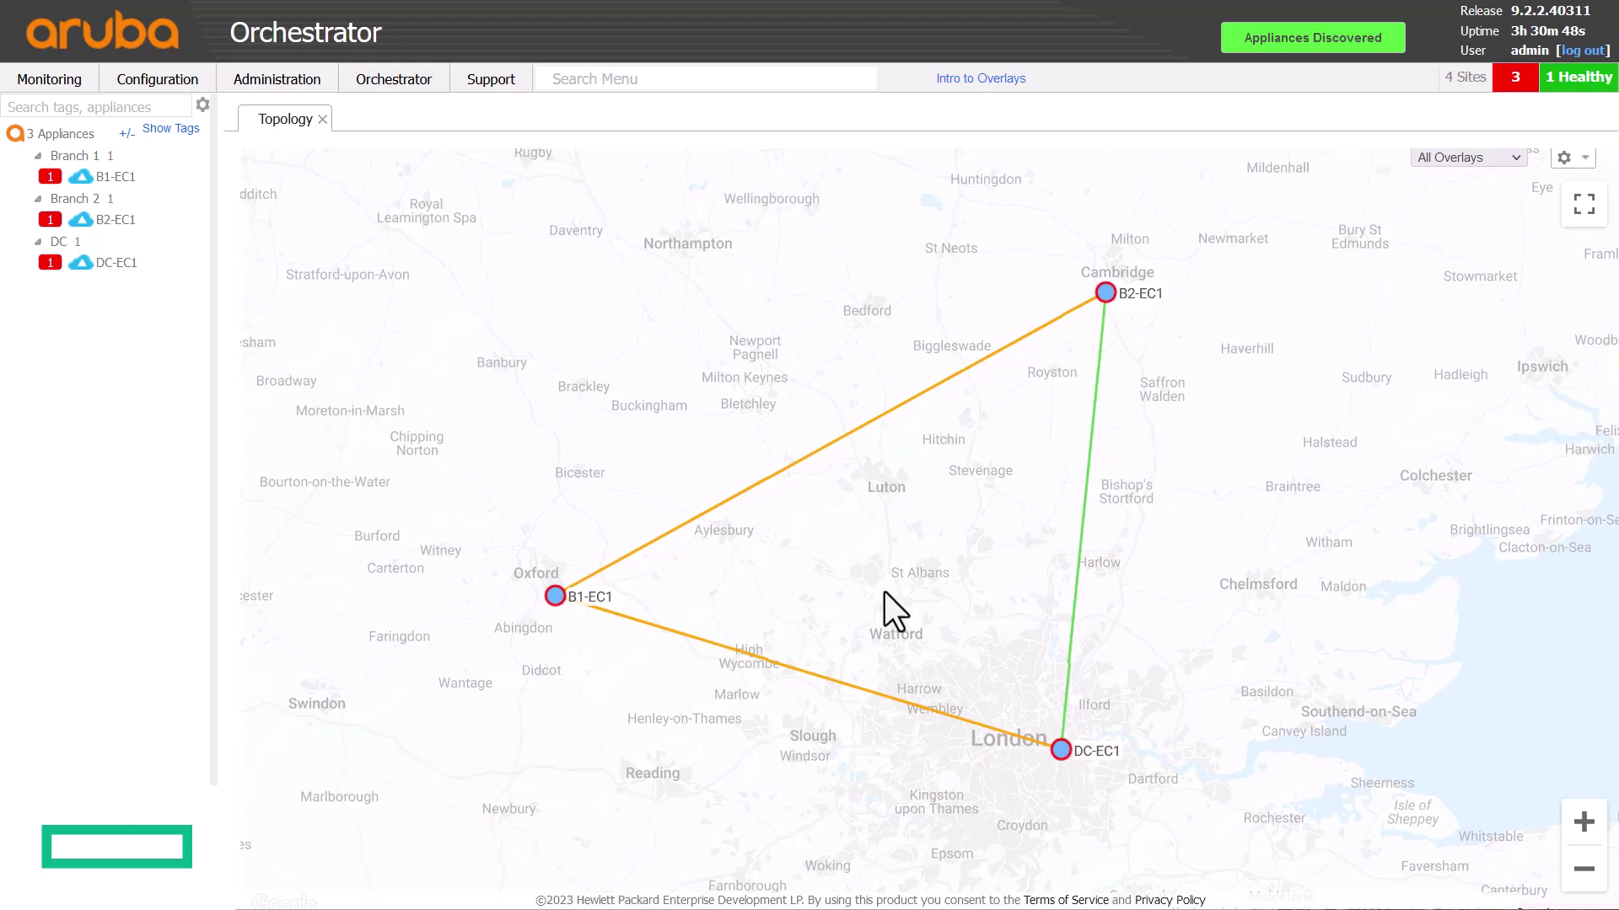
- Inspect the B1-EC1 to DC-EC1 DefaultOverlay tunnels in Live View, finding both INET1 tunnels down
click(819, 675)
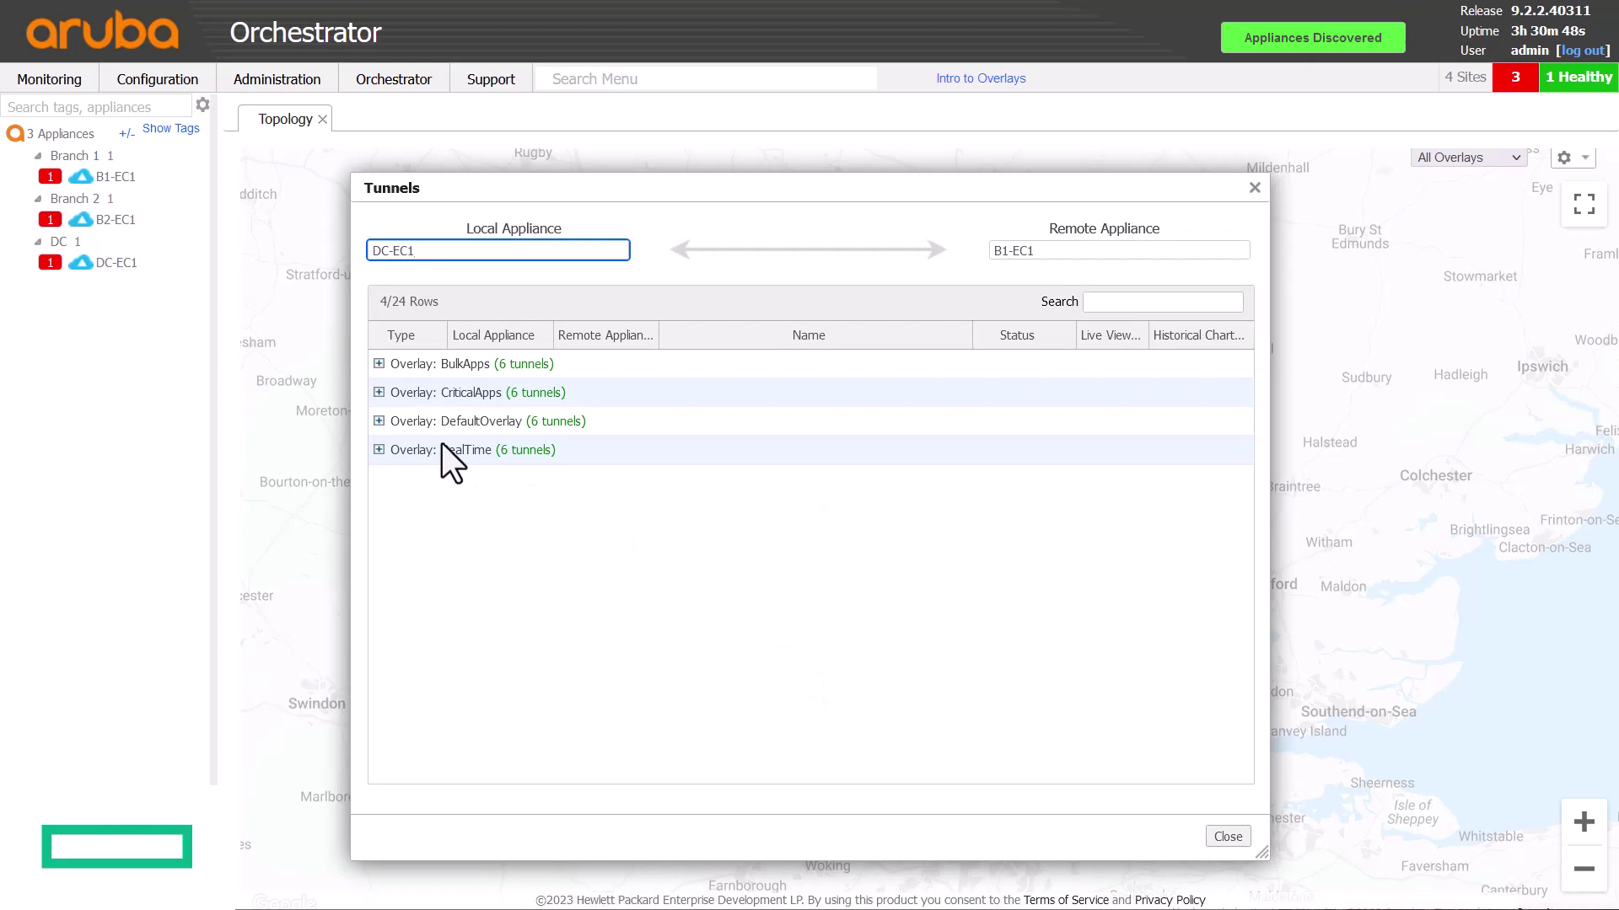
click(378, 420)
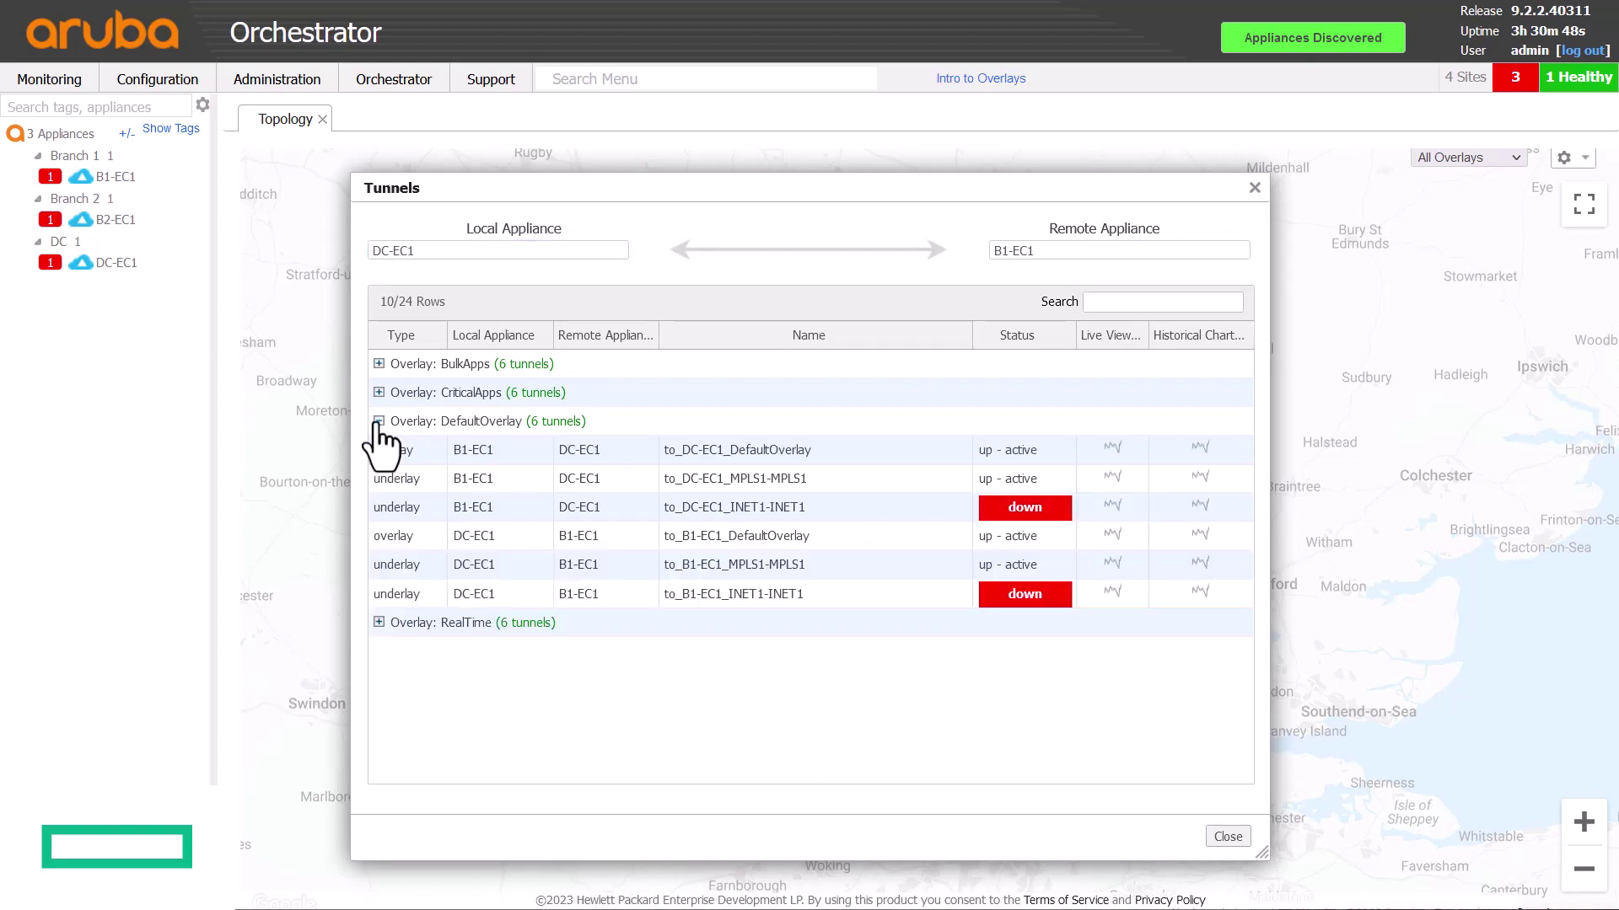
click(1113, 506)
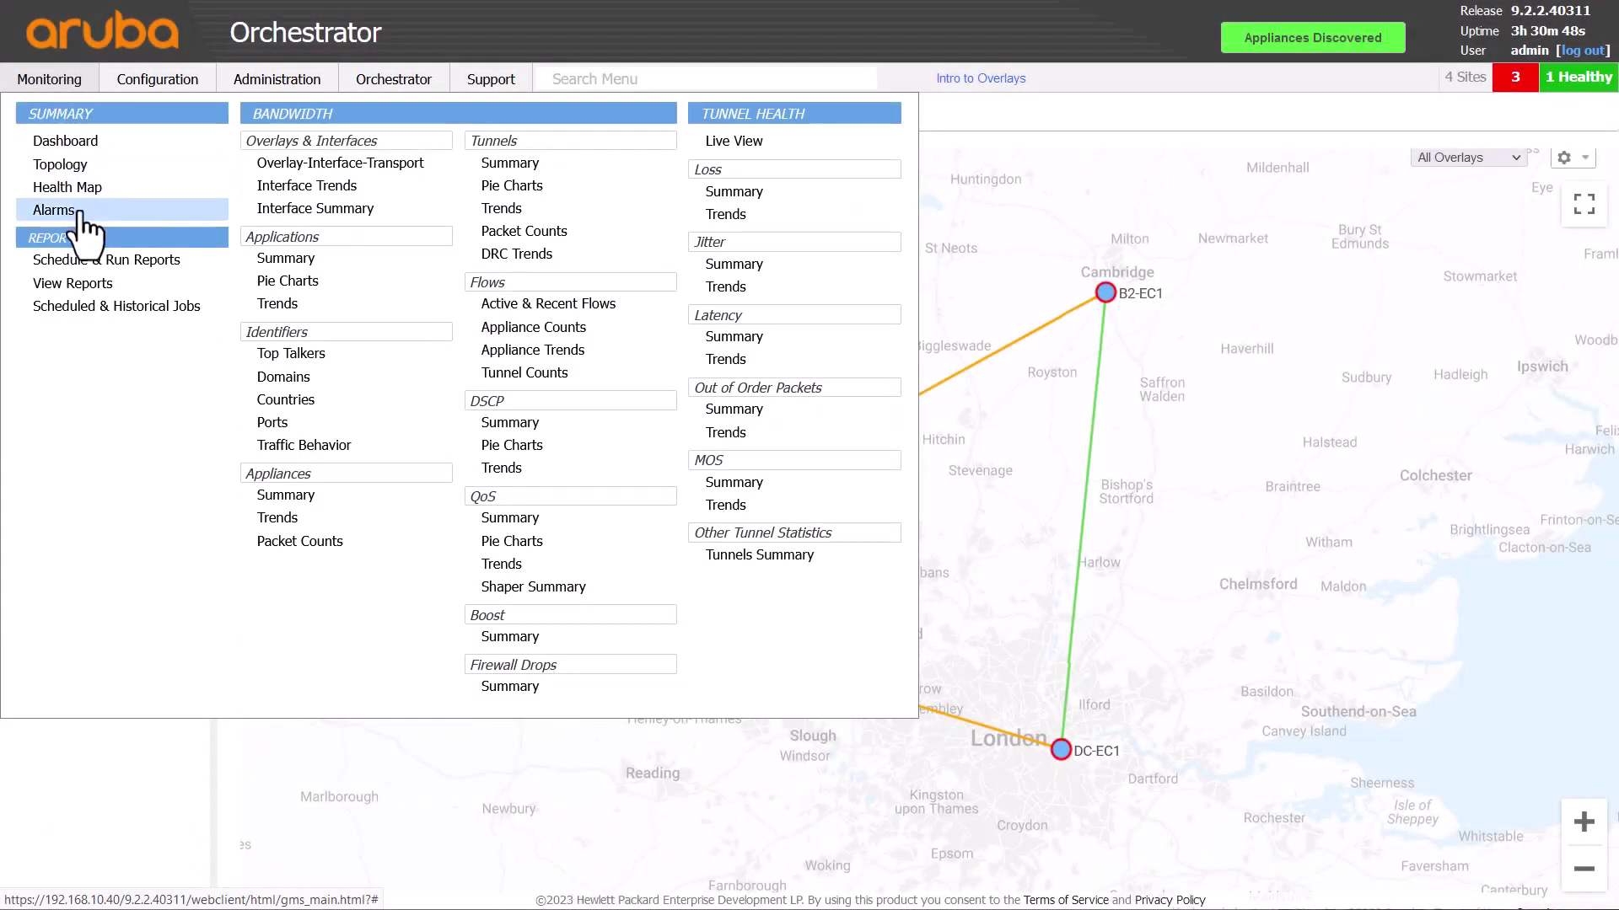
- Open the full Alarms list from the red alarm badge, showing seven active alarms
click(1570, 80)
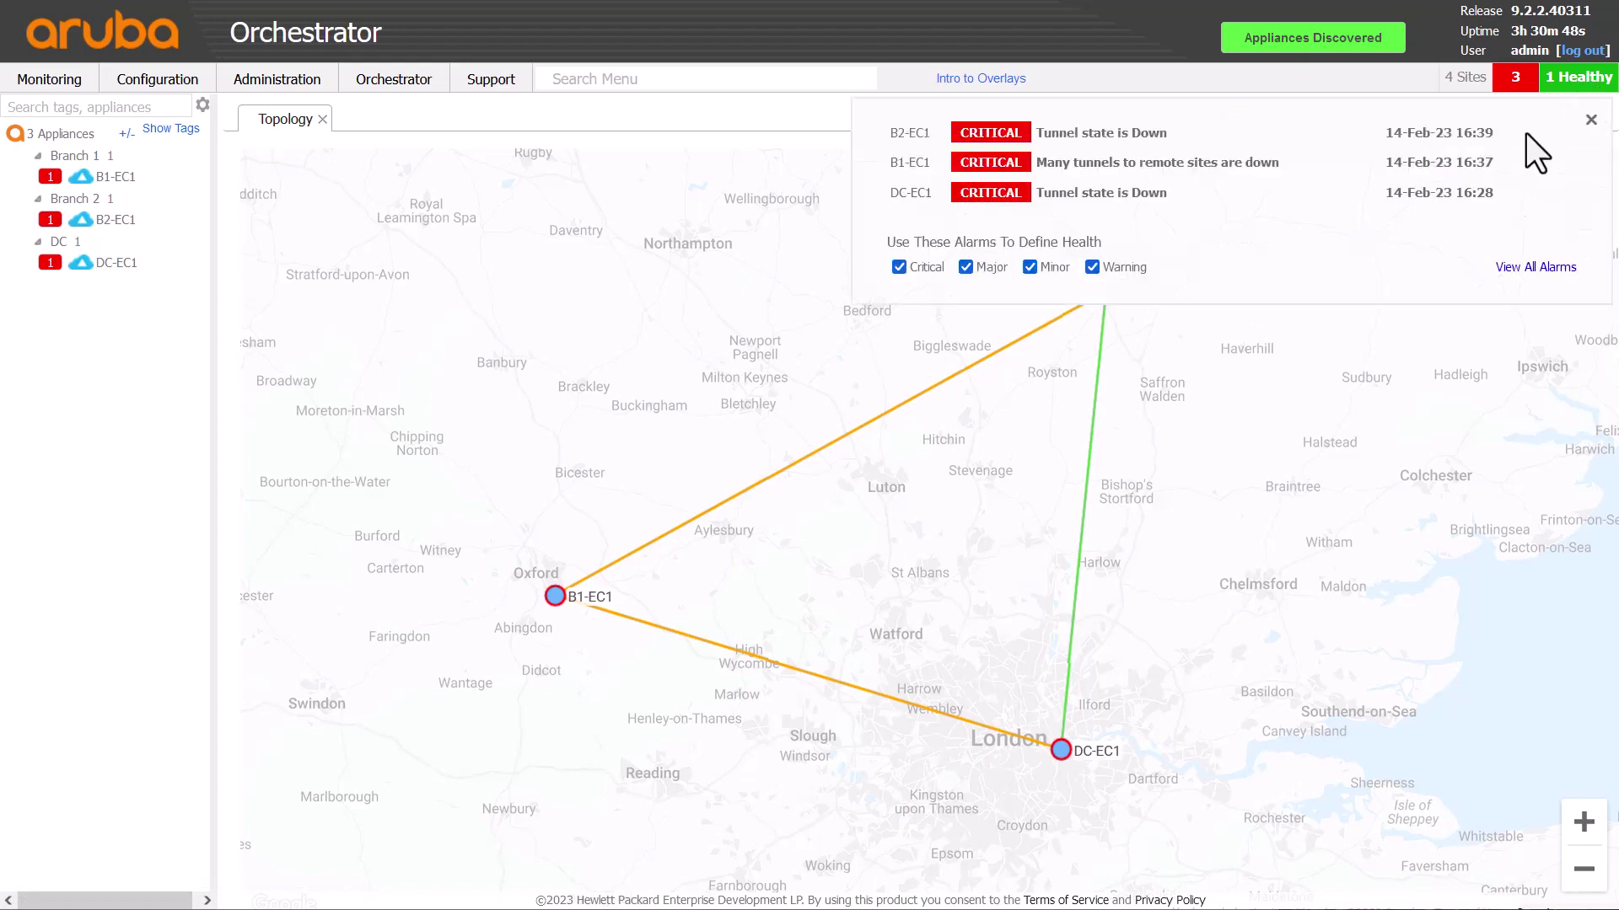
click(1504, 268)
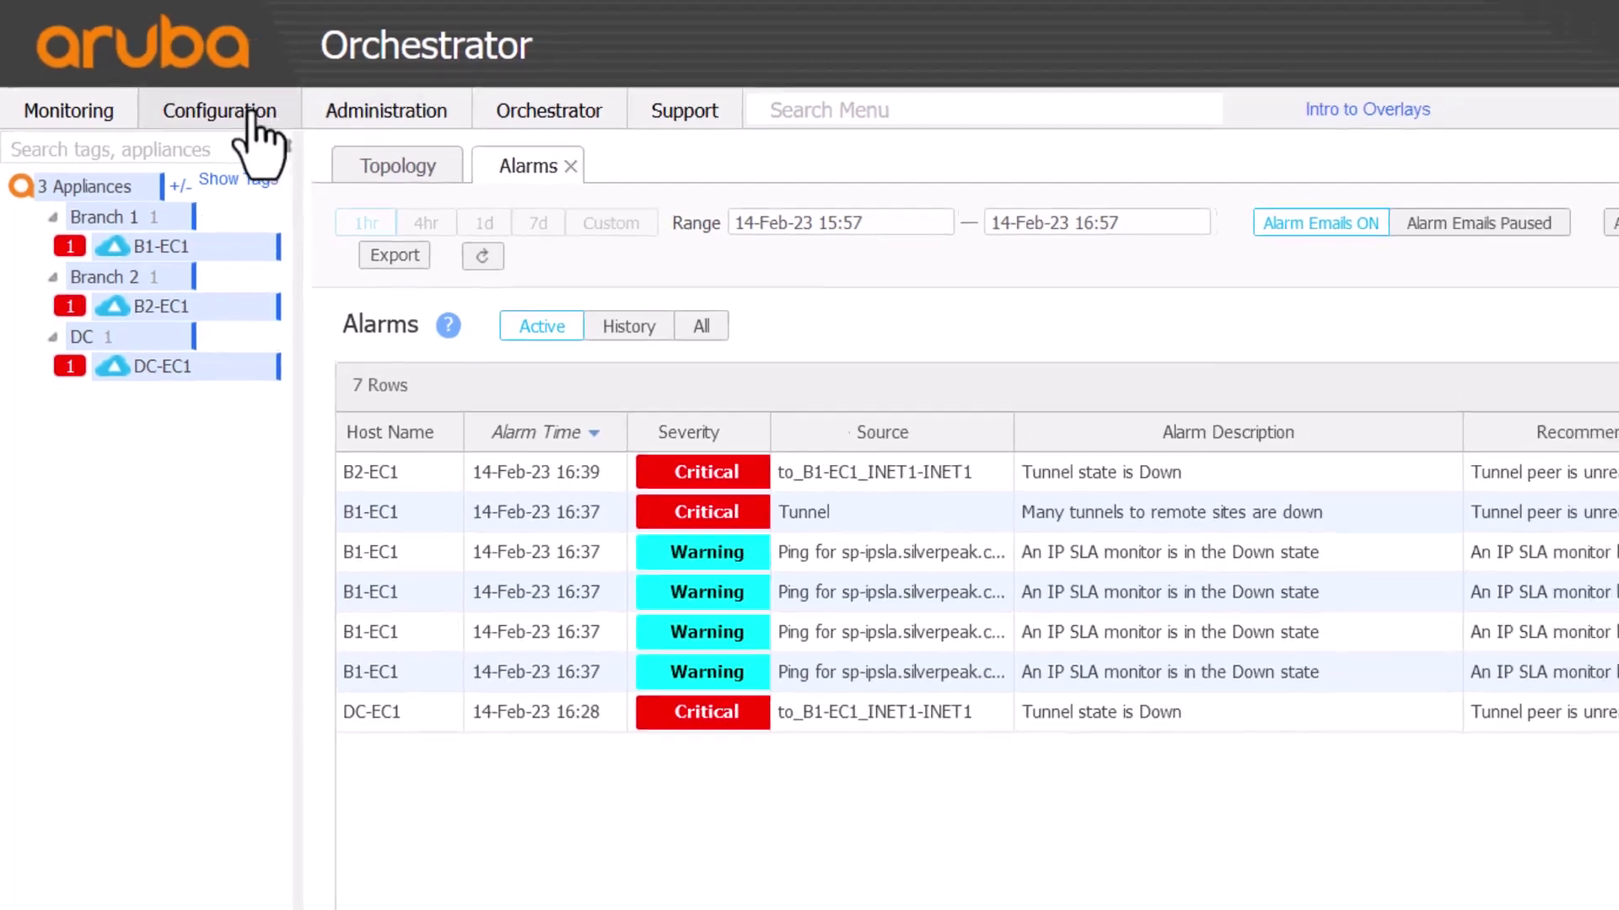
- Set B1-EC1's INET1 tunnel to DC-EC1 to Admin Up and sort tunnels by appliance
click(226, 118)
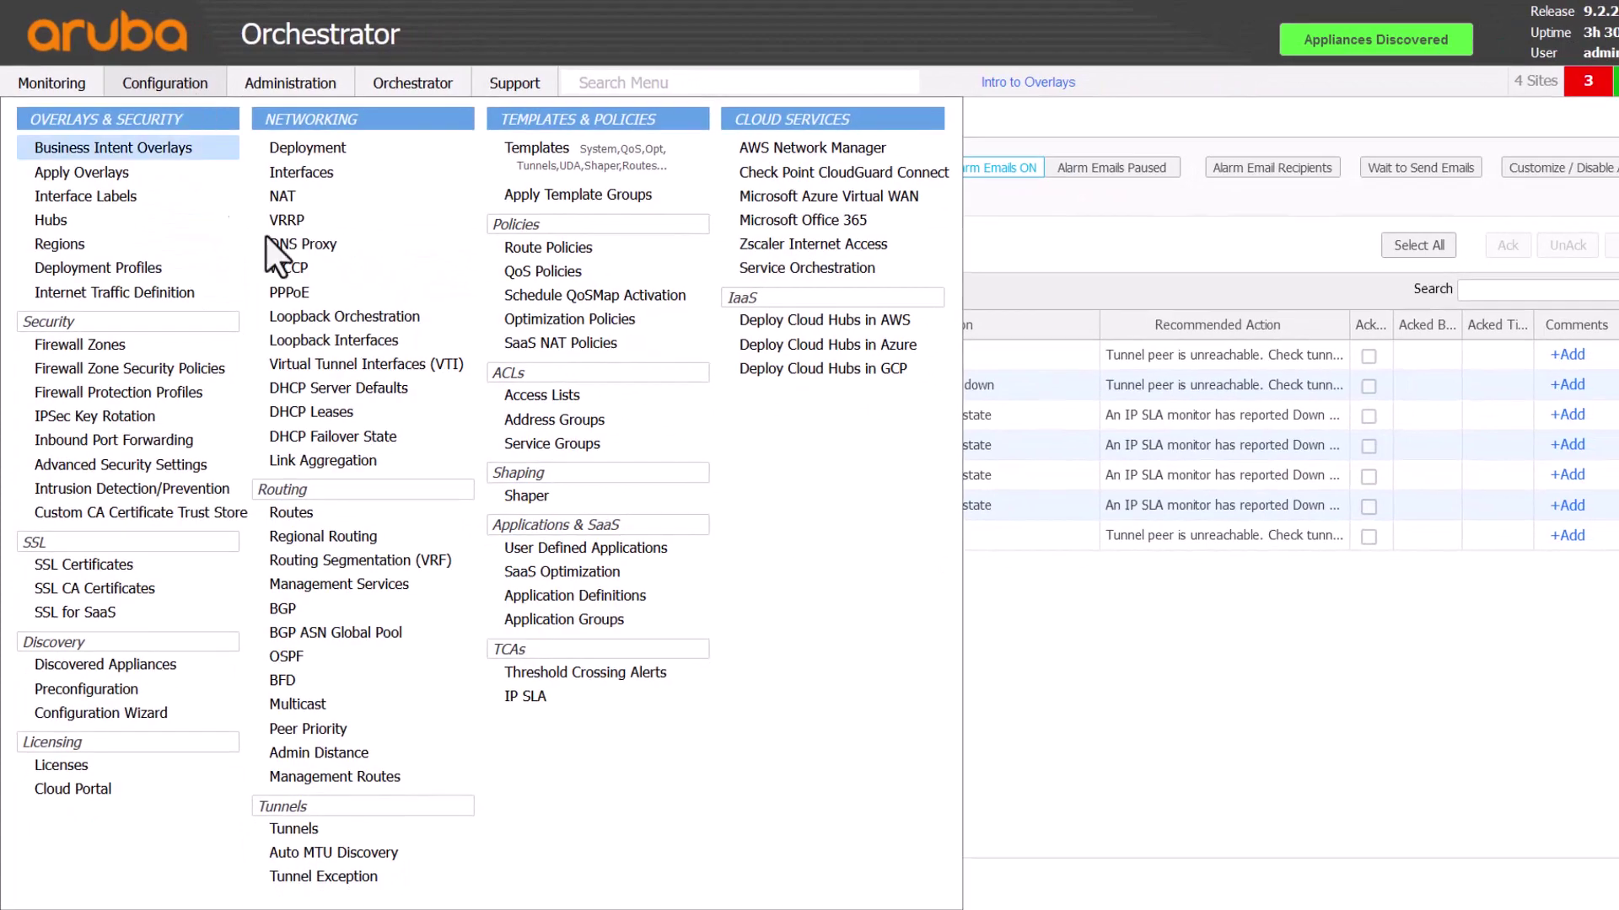
click(296, 831)
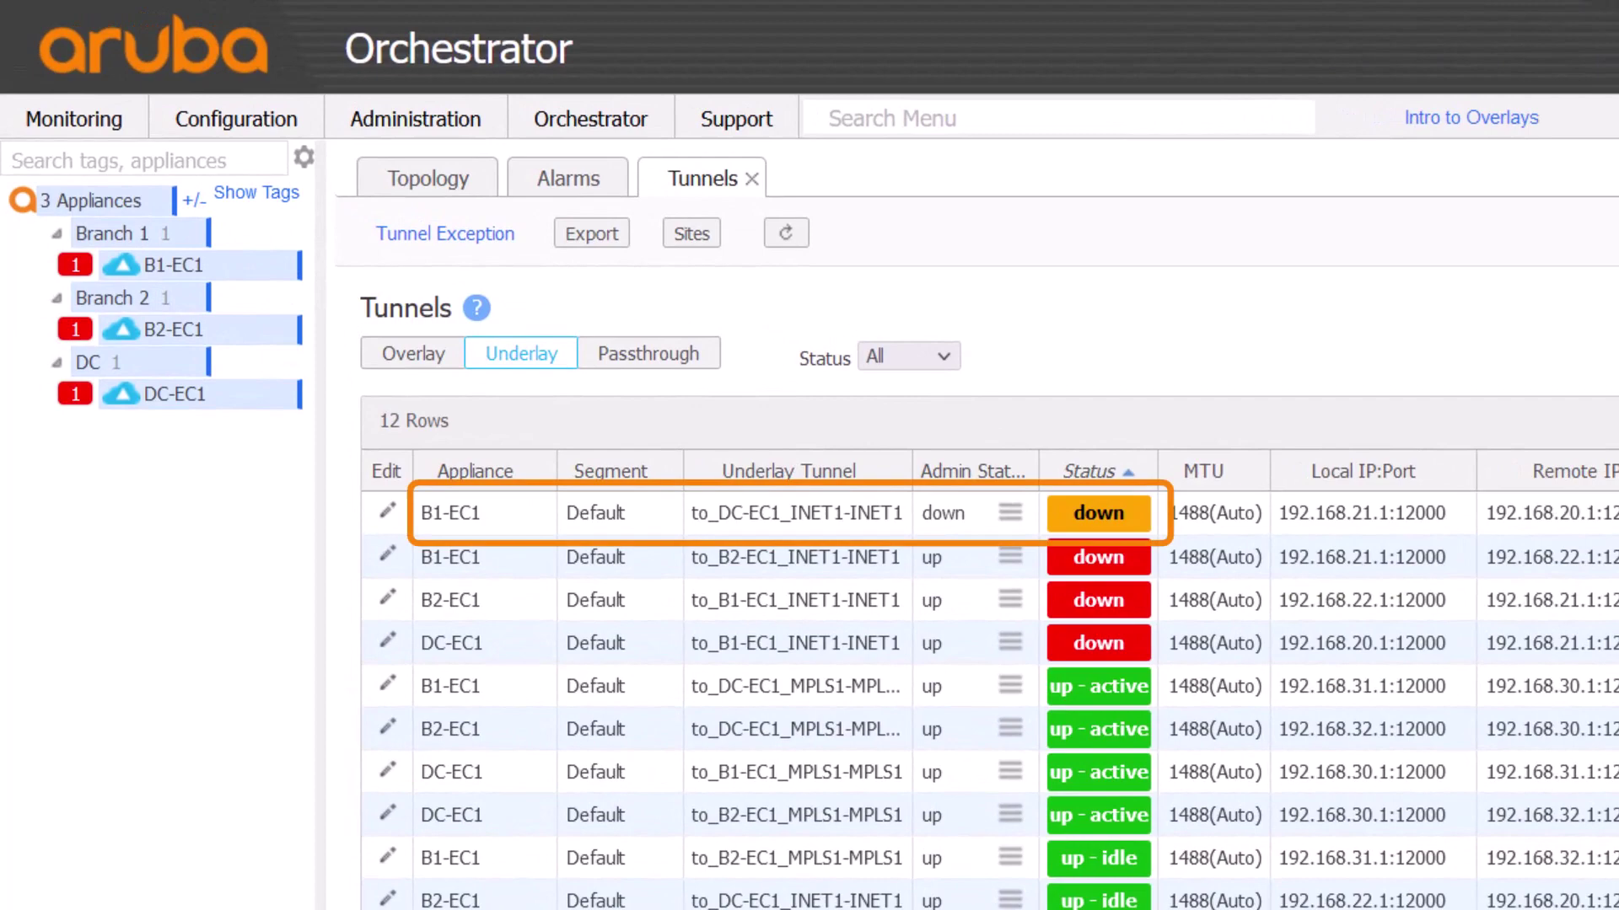
click(1010, 513)
click(1032, 530)
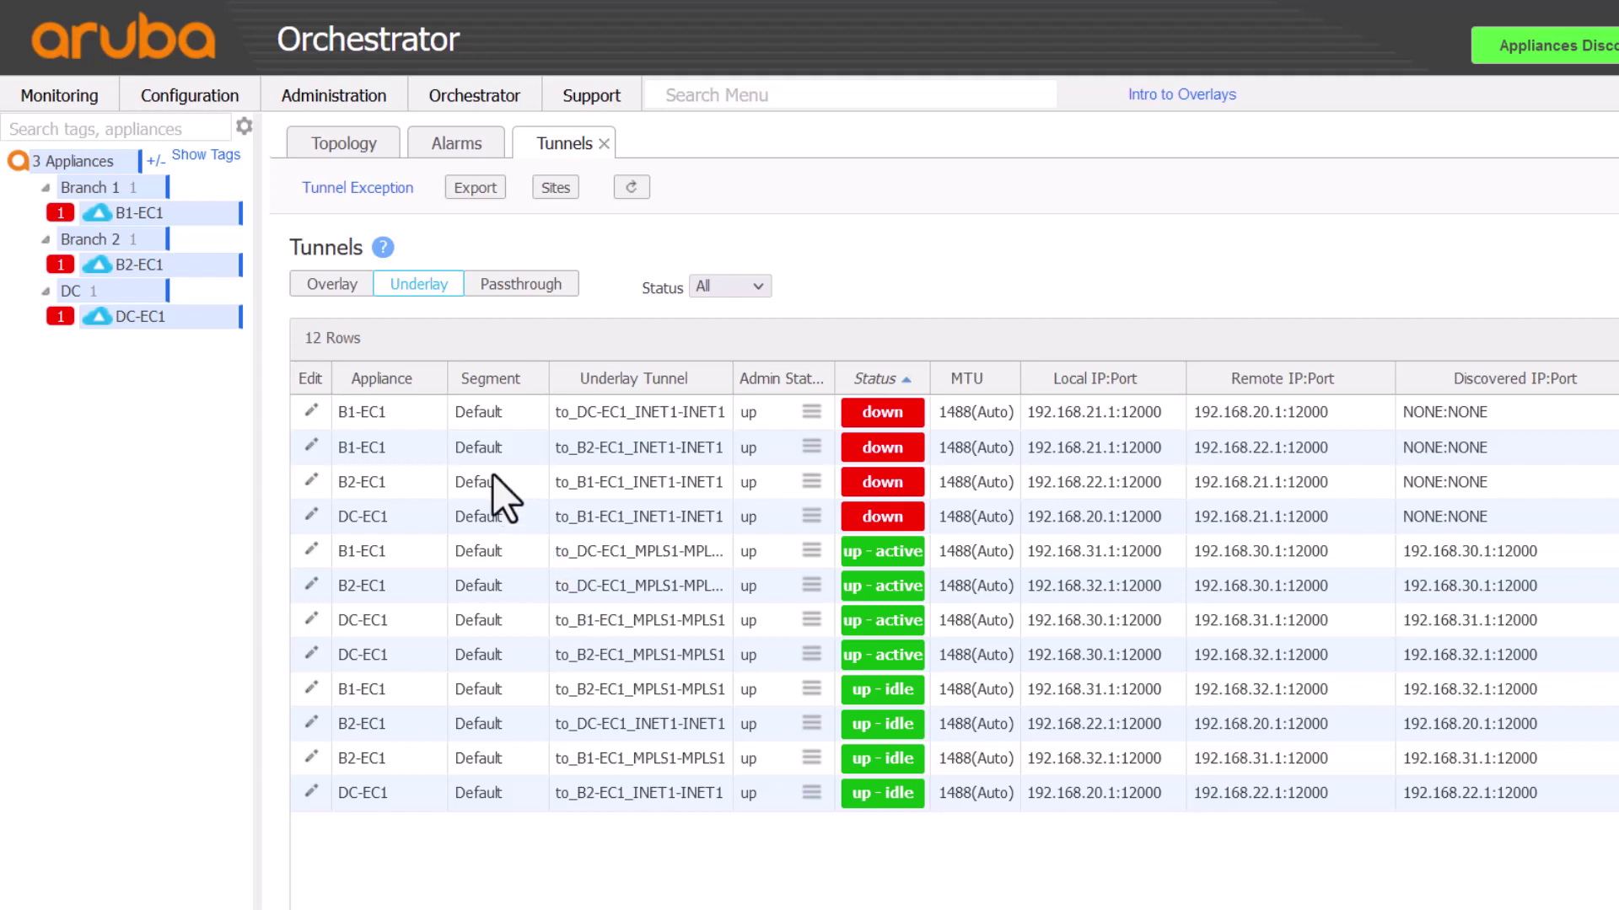
click(397, 381)
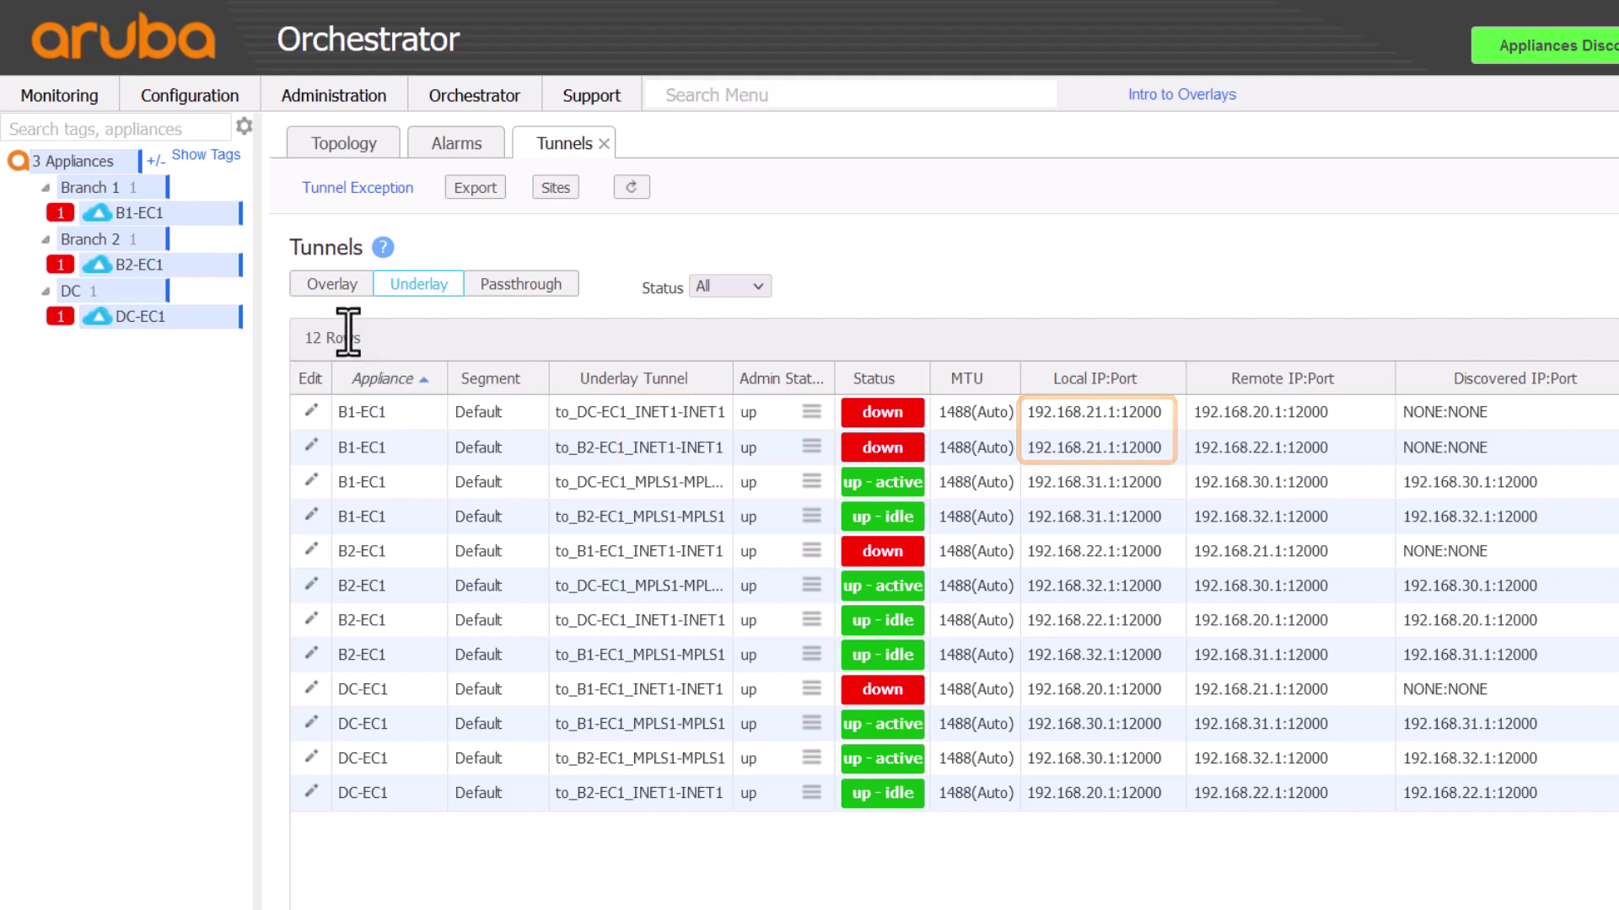
mouse_move(139, 221)
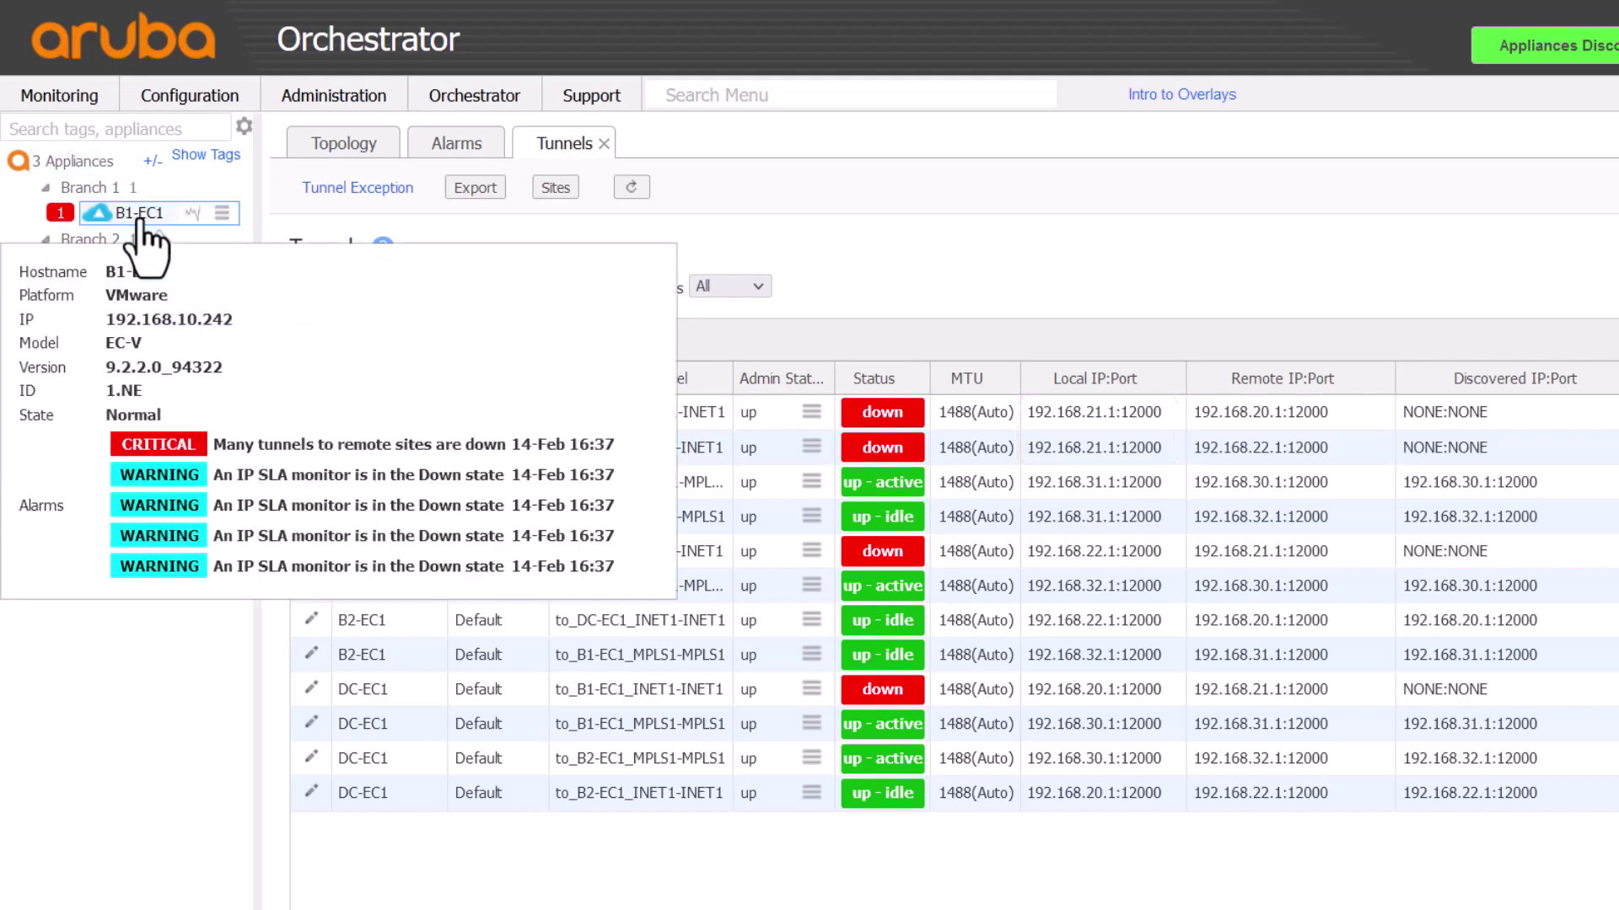
- Select B1-EC1 and set its wan0 interface admin state to up
click(139, 221)
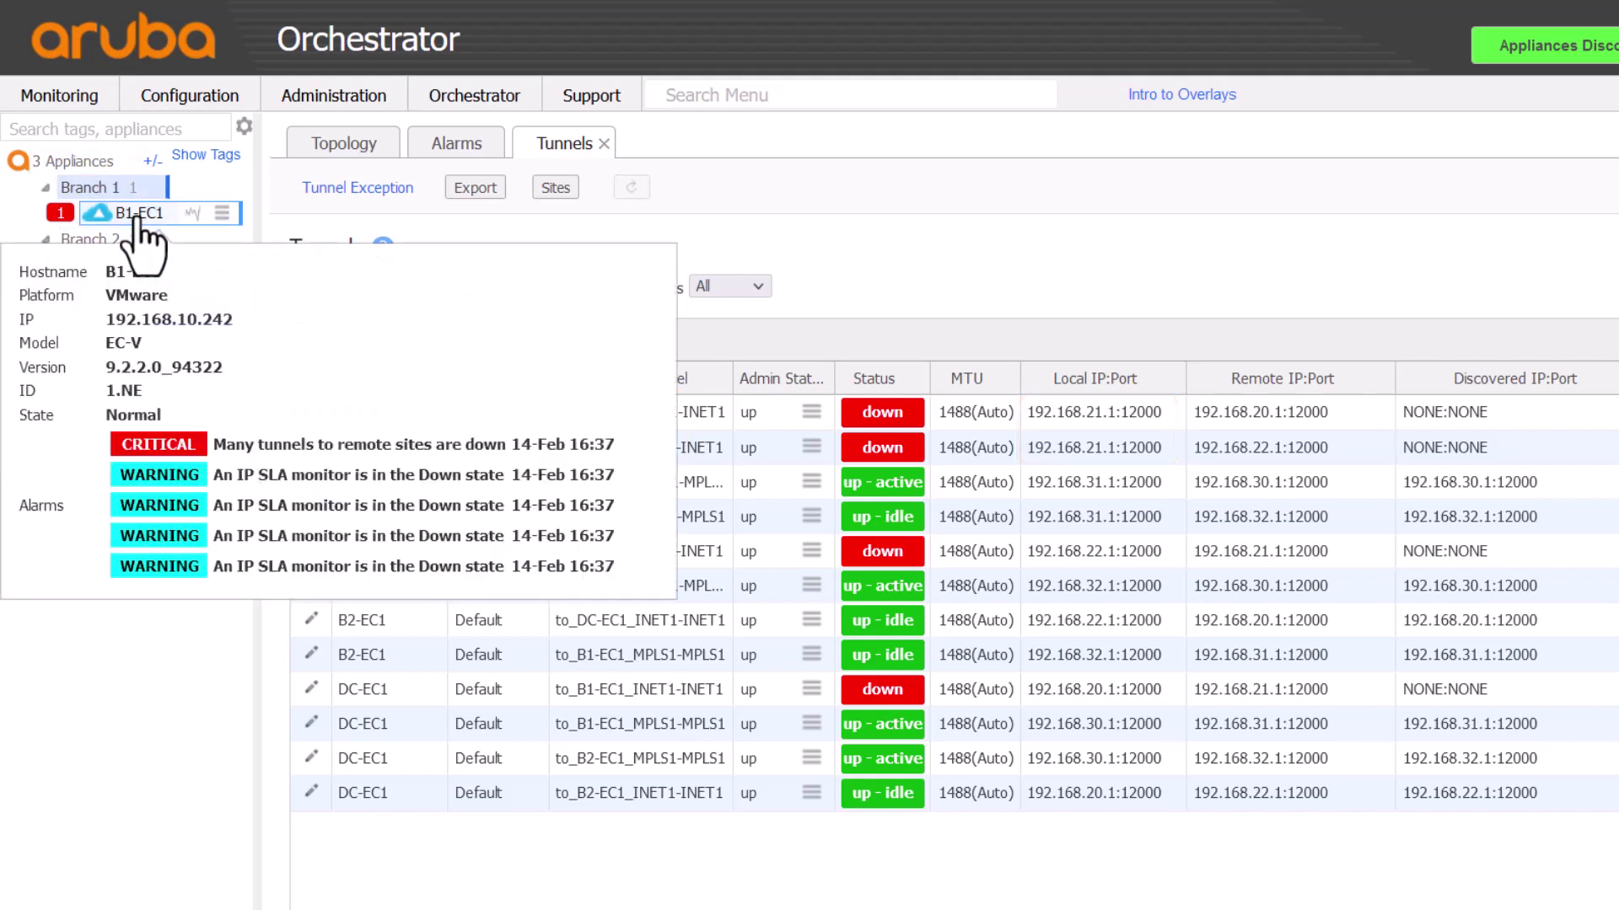
click(177, 105)
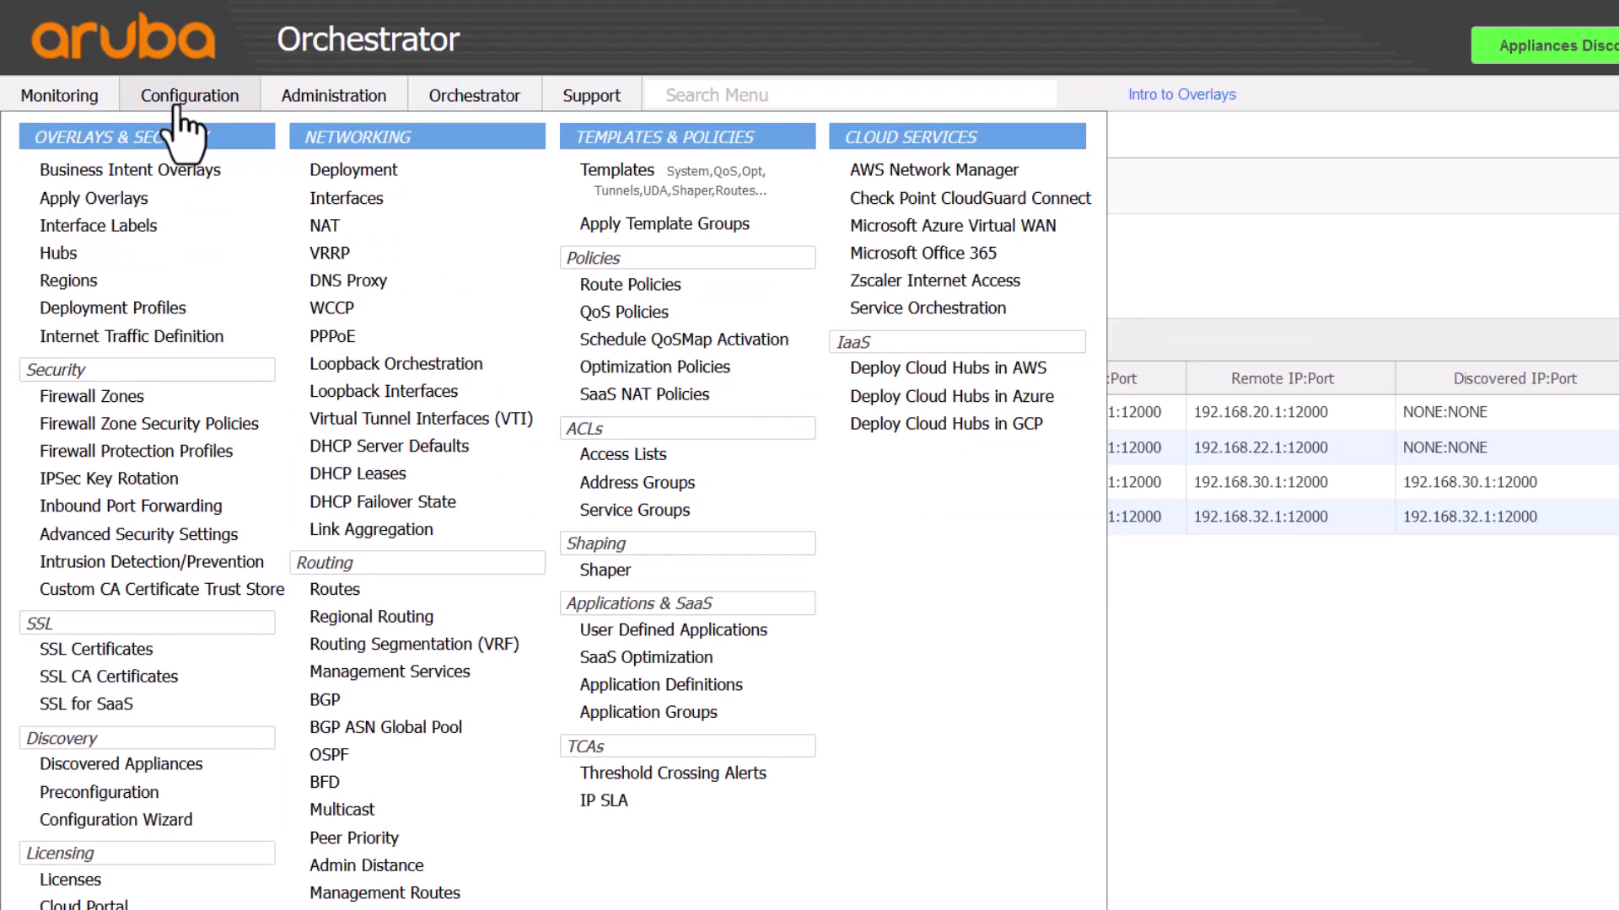
click(347, 200)
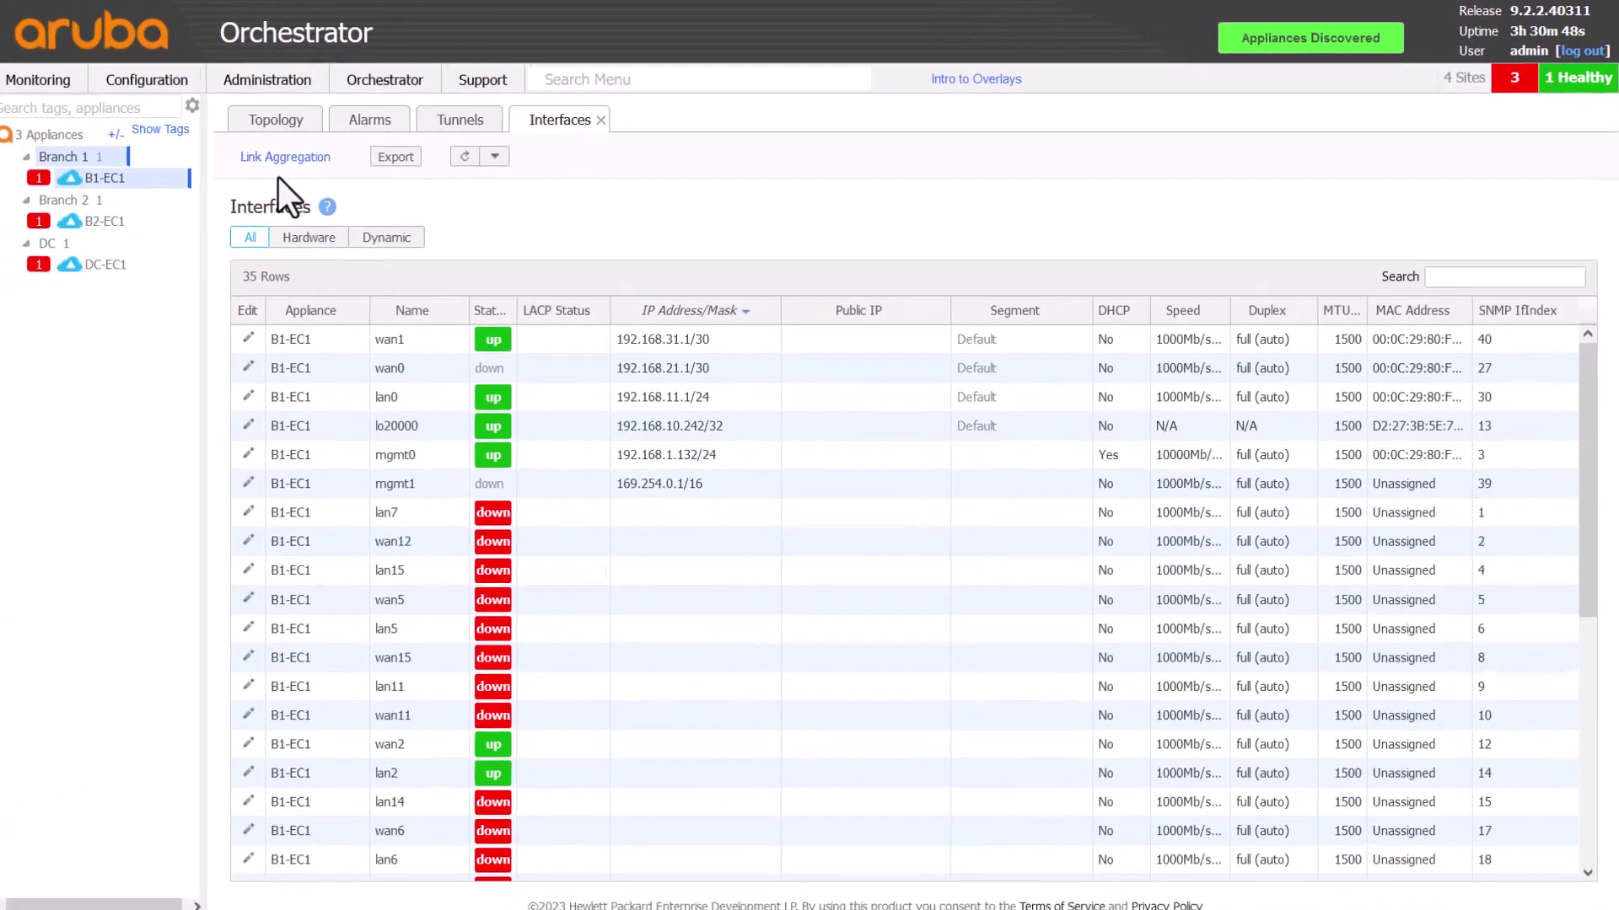
click(0, 440)
click(259, 365)
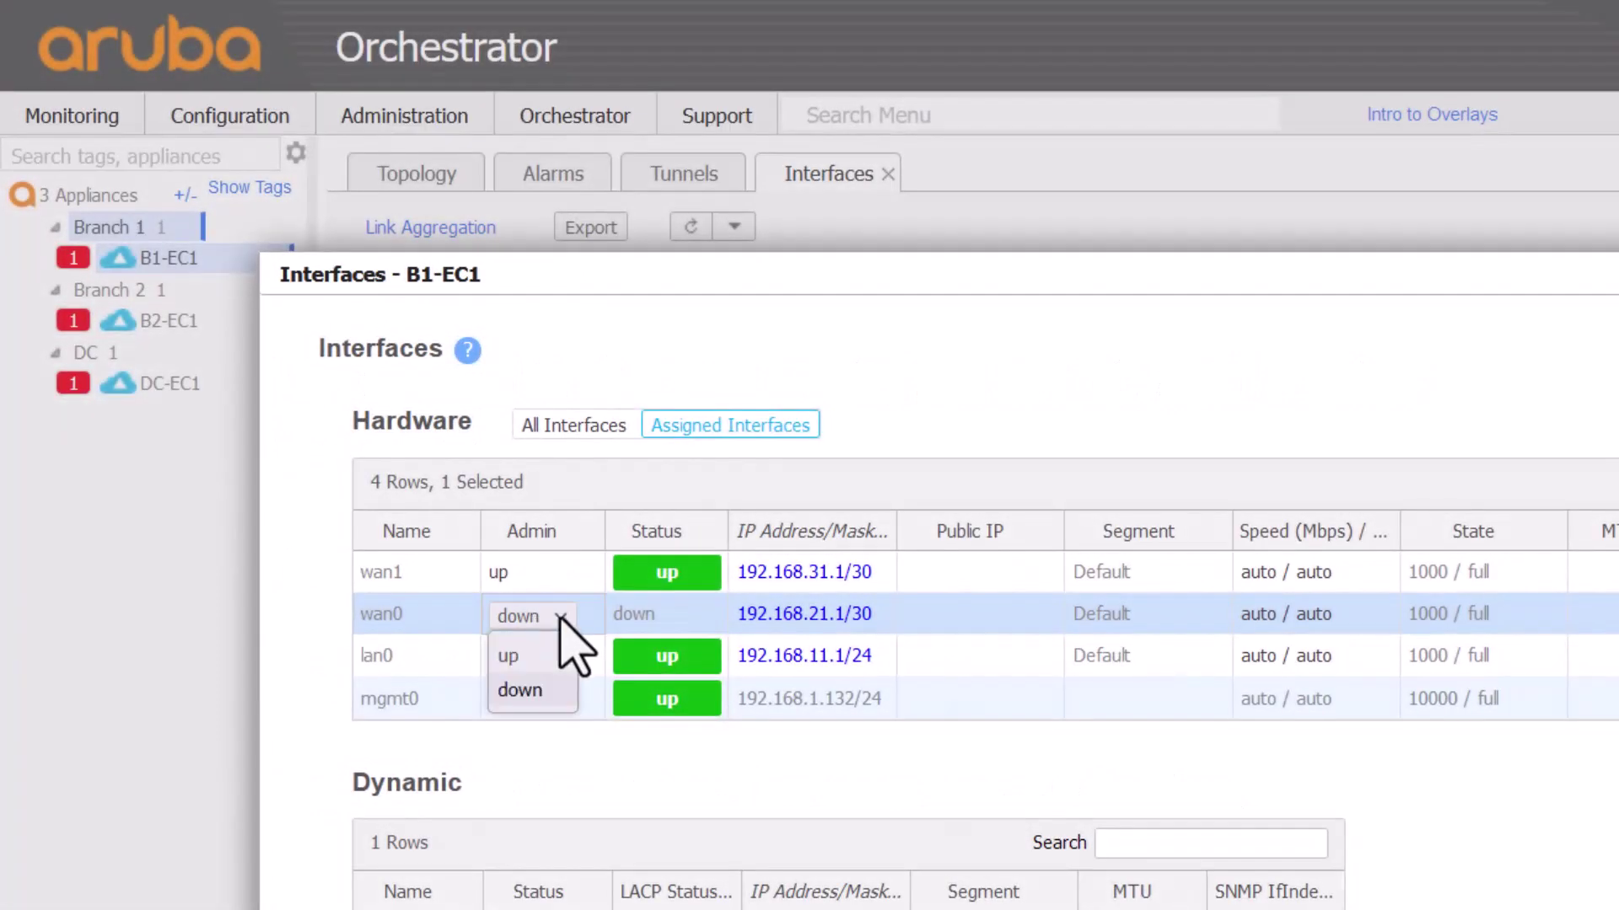
click(545, 657)
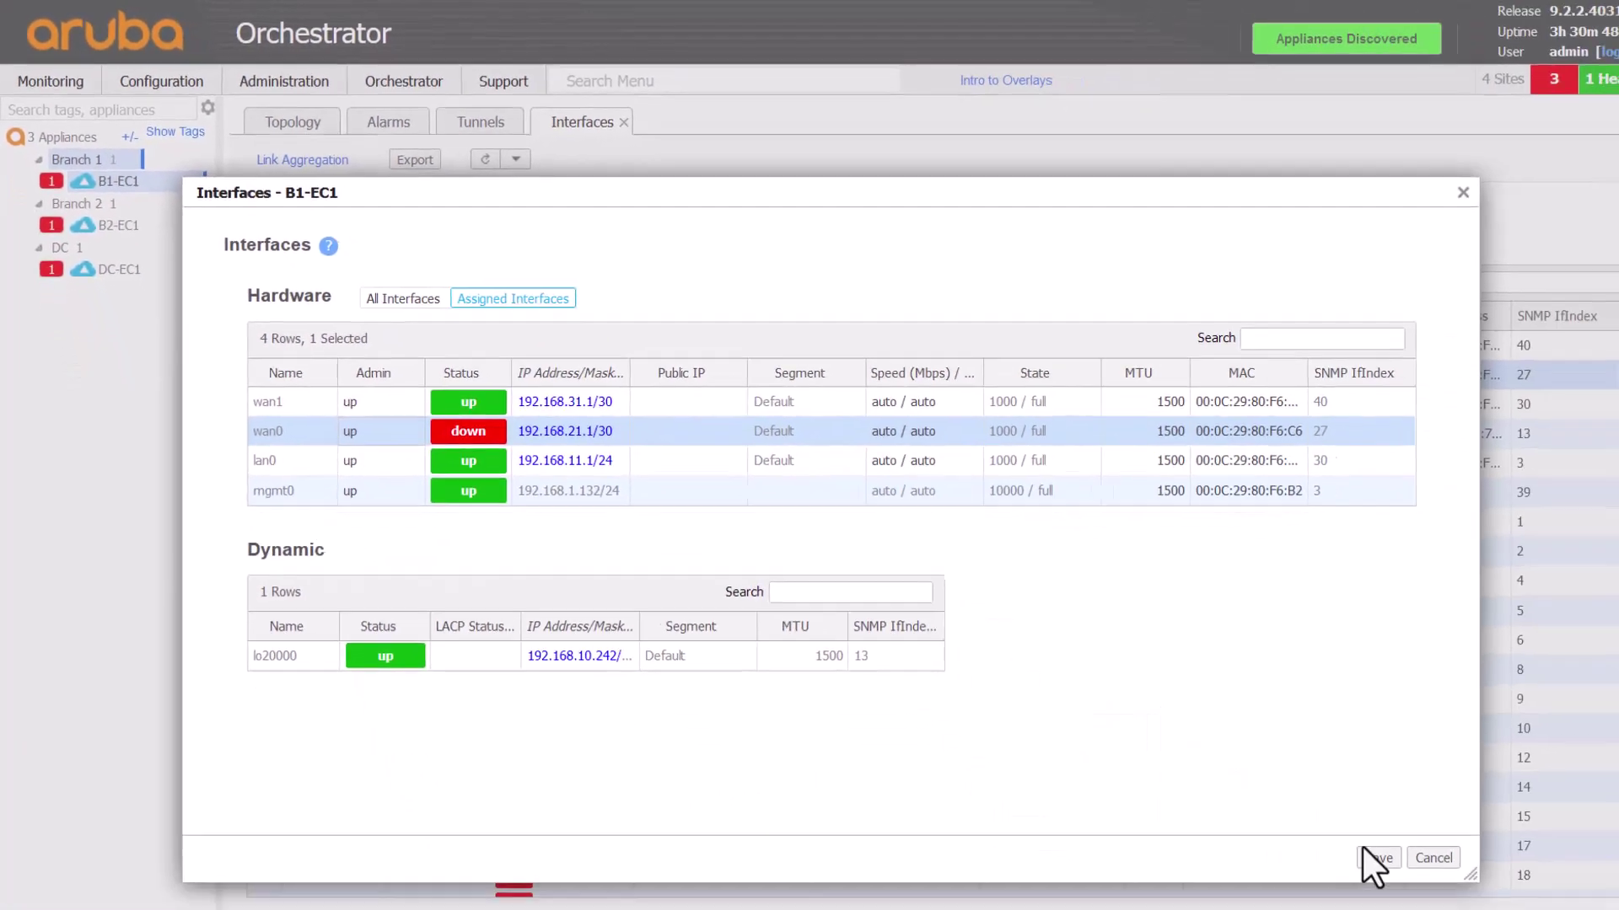
click(1344, 836)
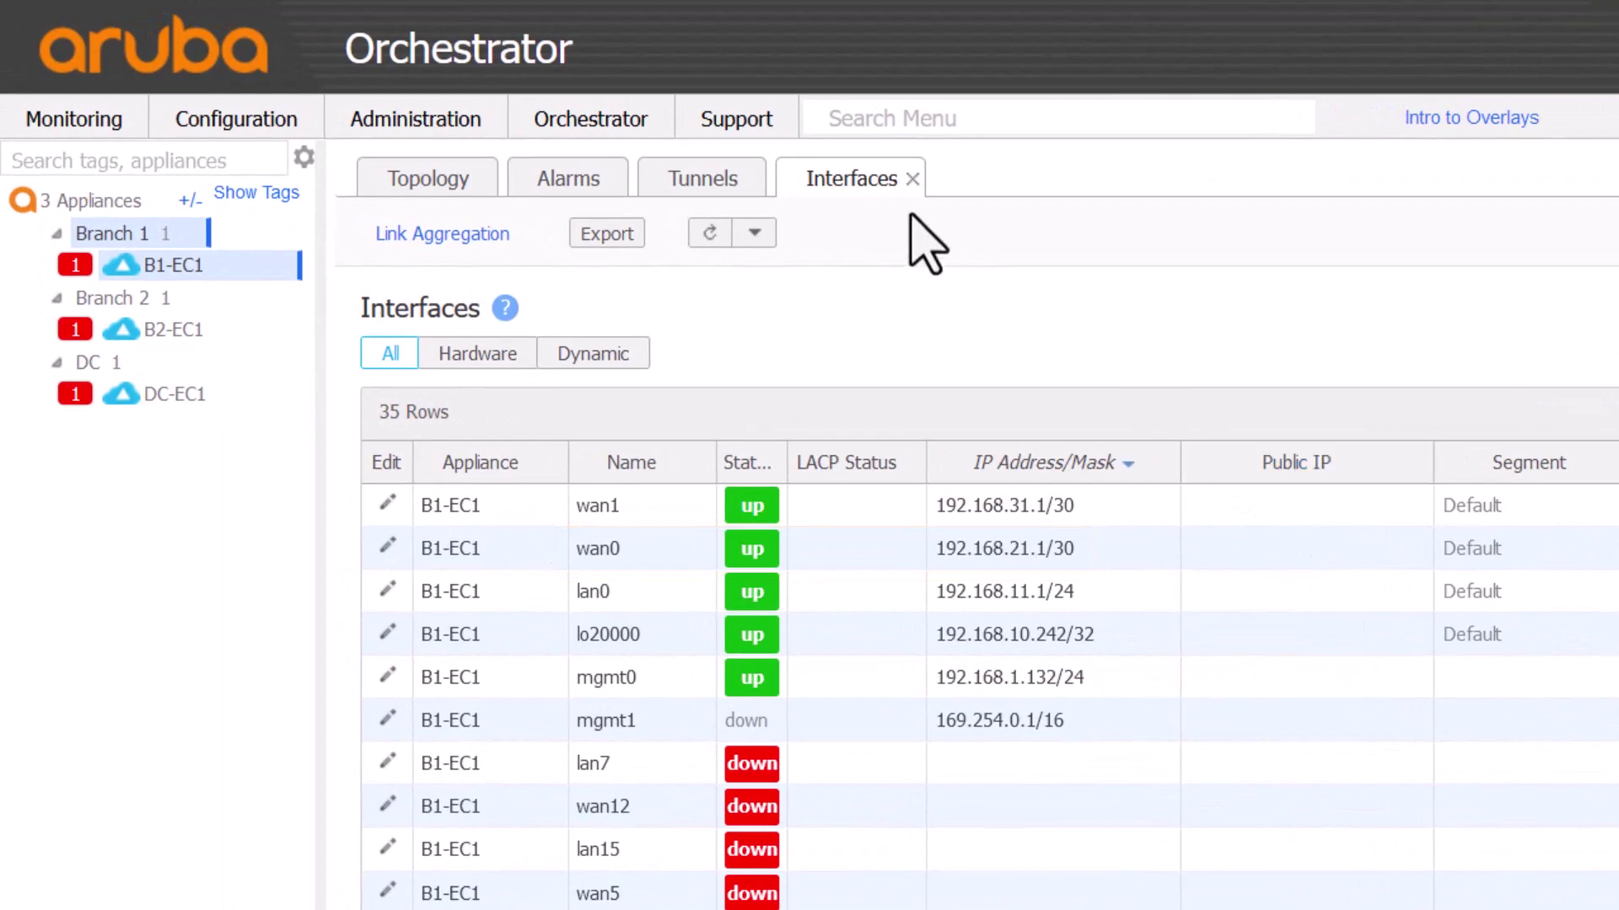
click(913, 179)
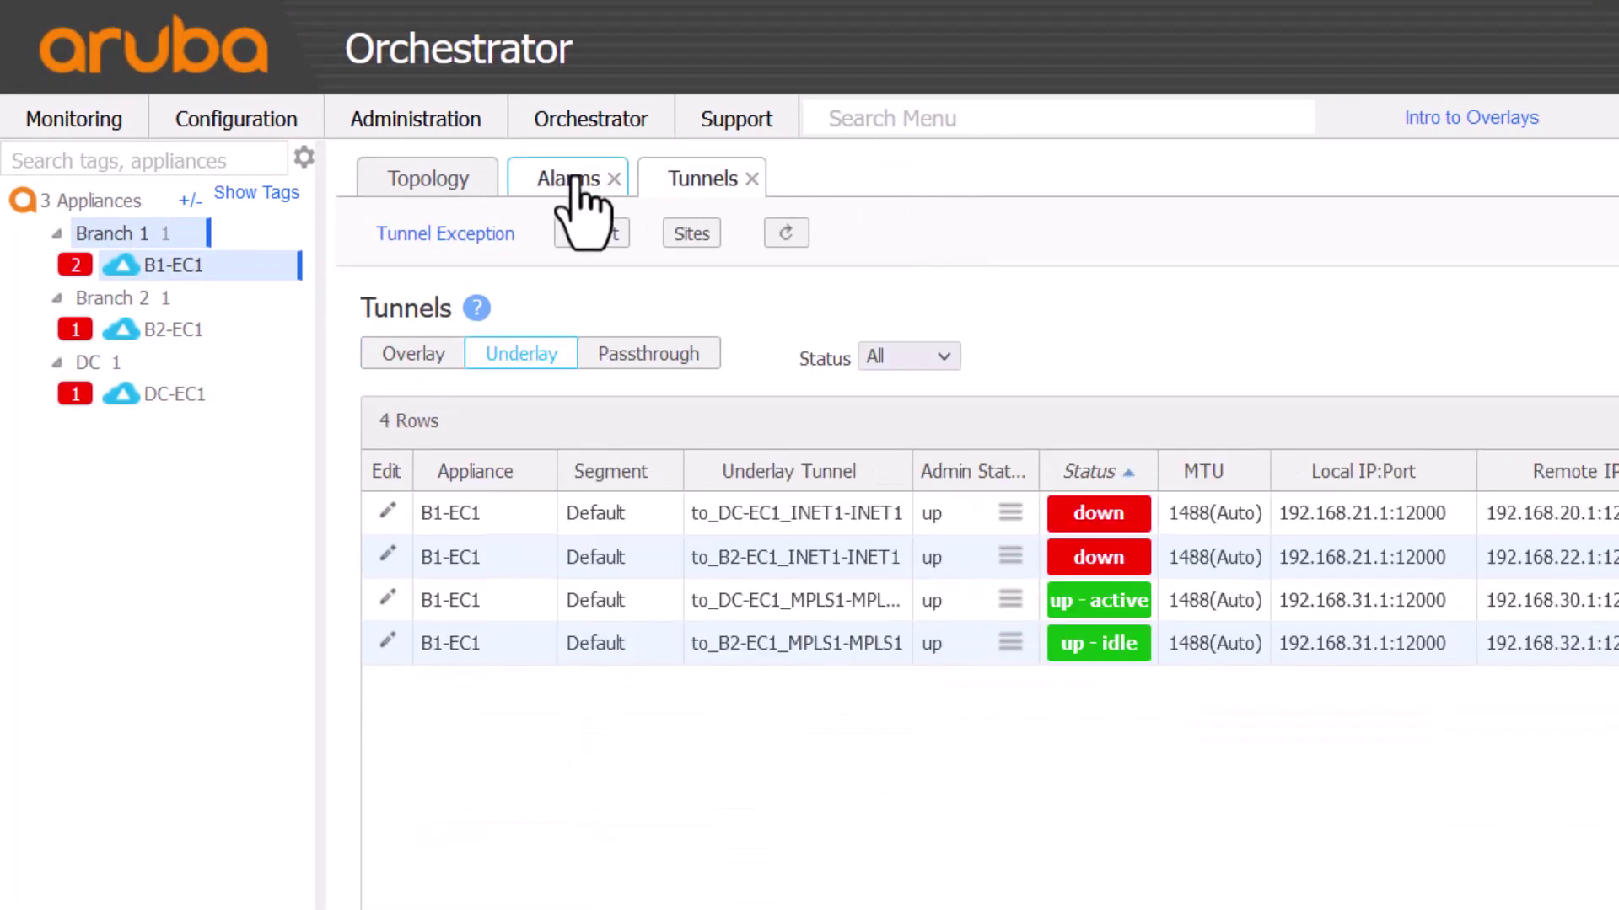
click(569, 181)
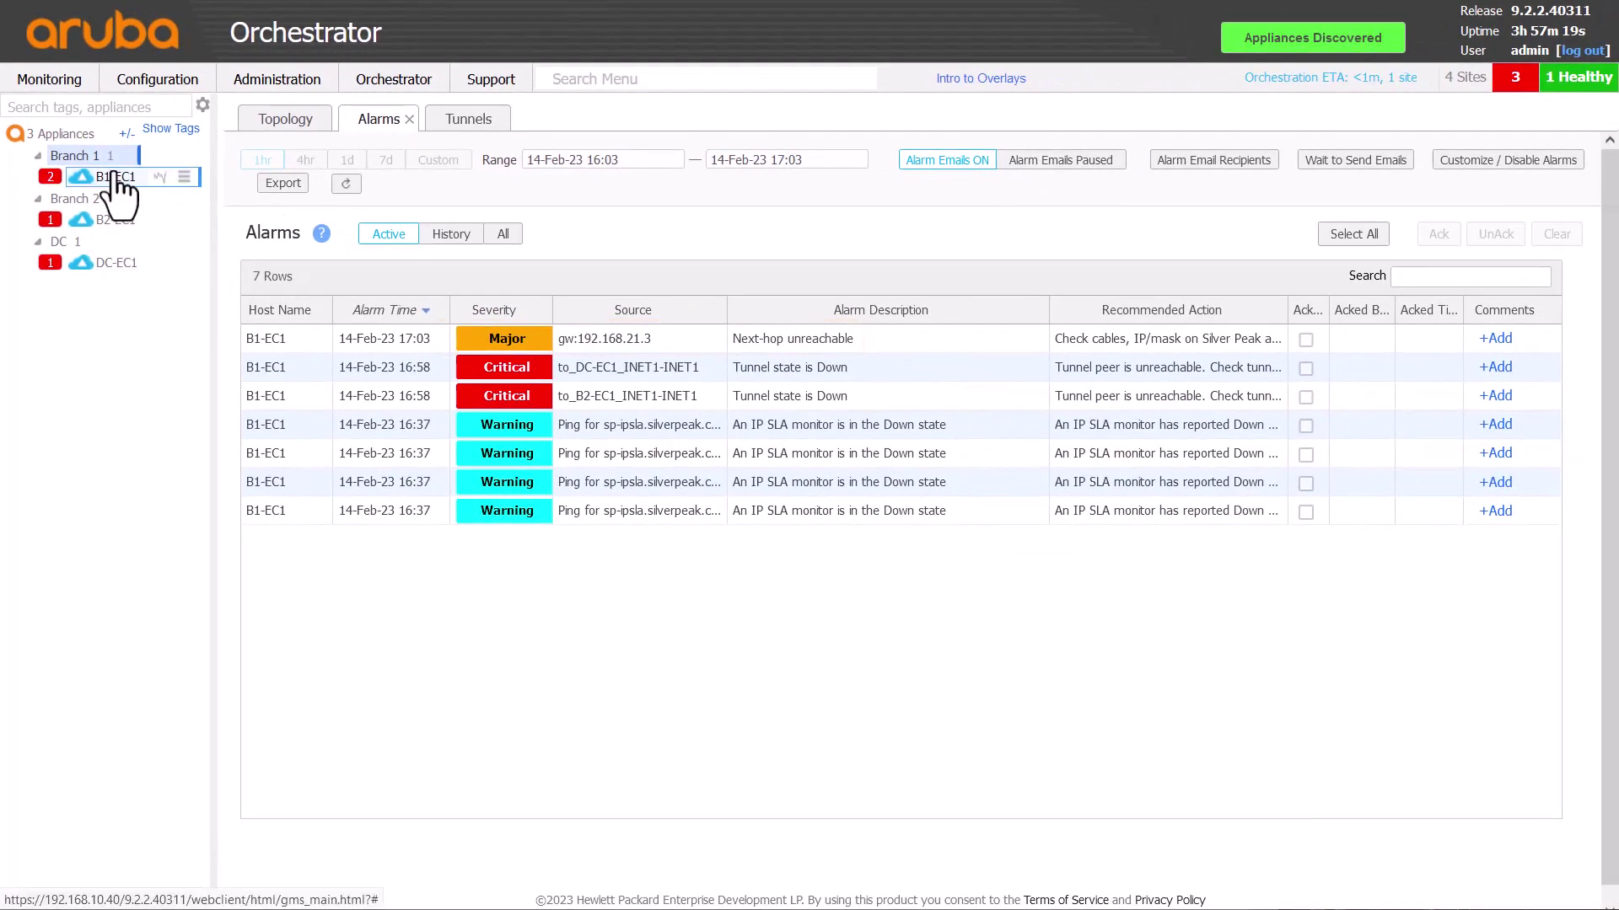
- Change B1-EC1's wan0 next hop from 192.168.21.3 to 192.168.21.2 and save the deployment
right_click(115, 177)
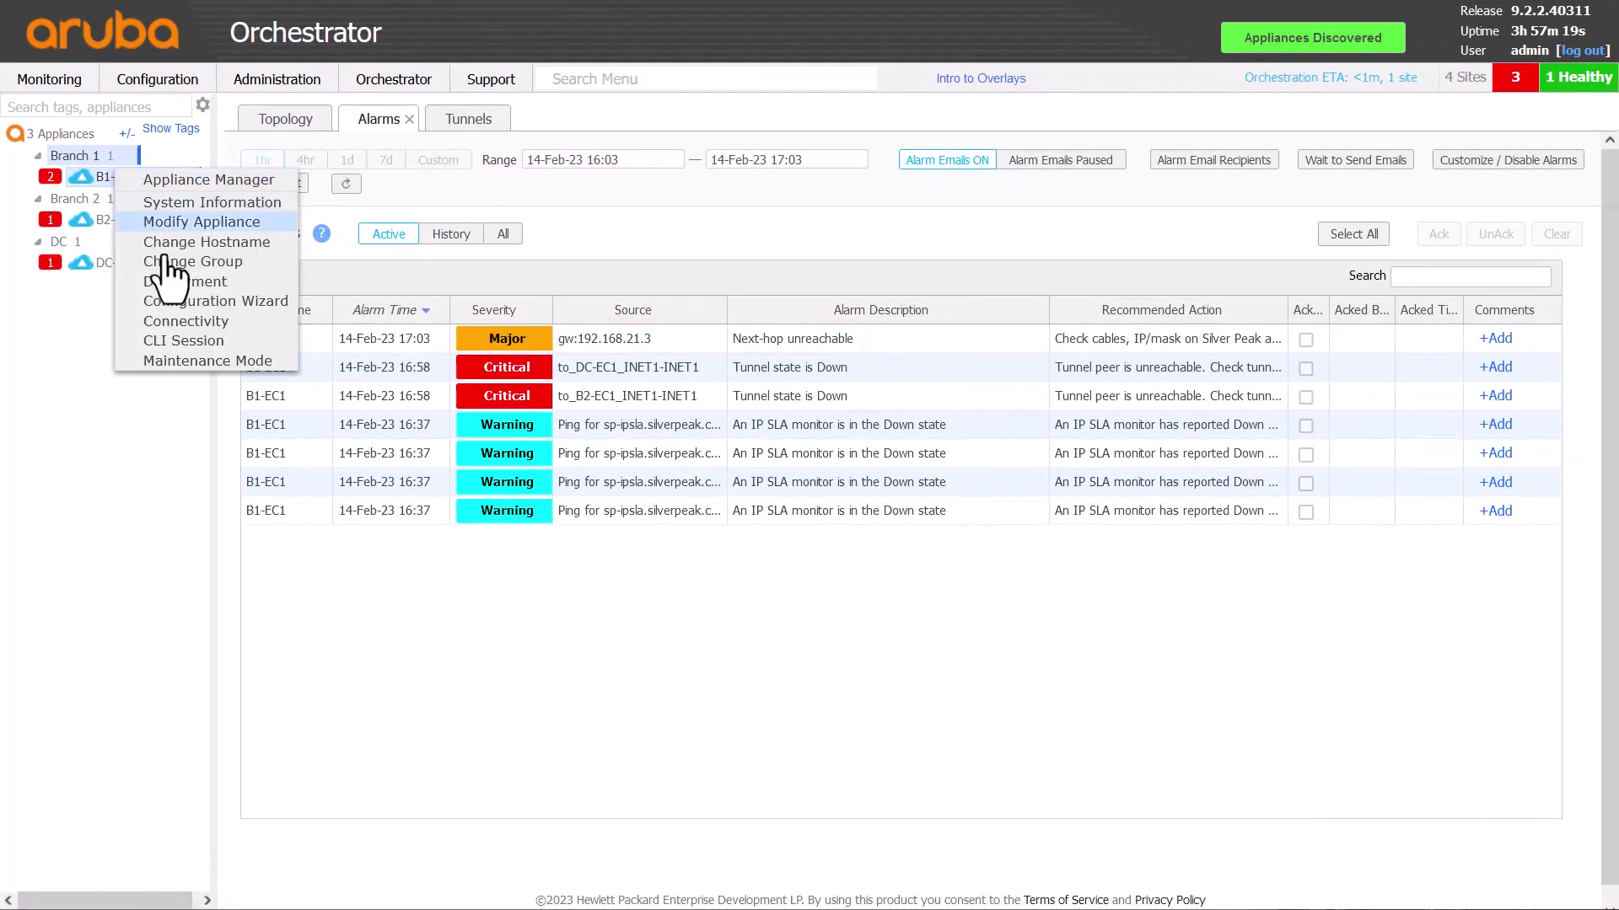
click(169, 288)
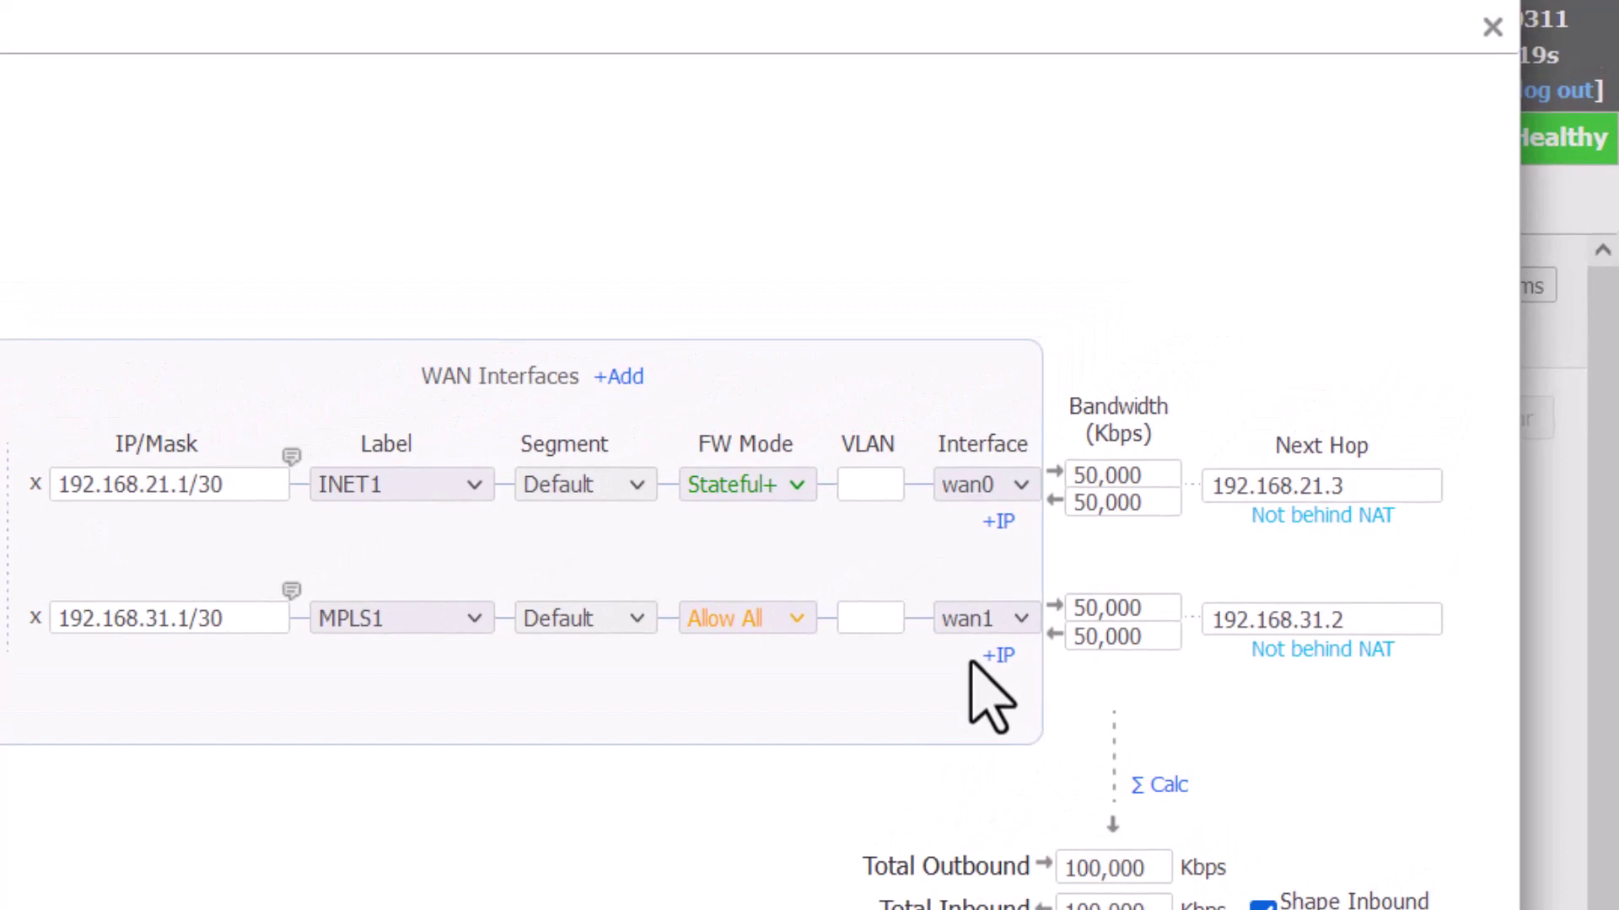
click(1338, 487)
text(2)
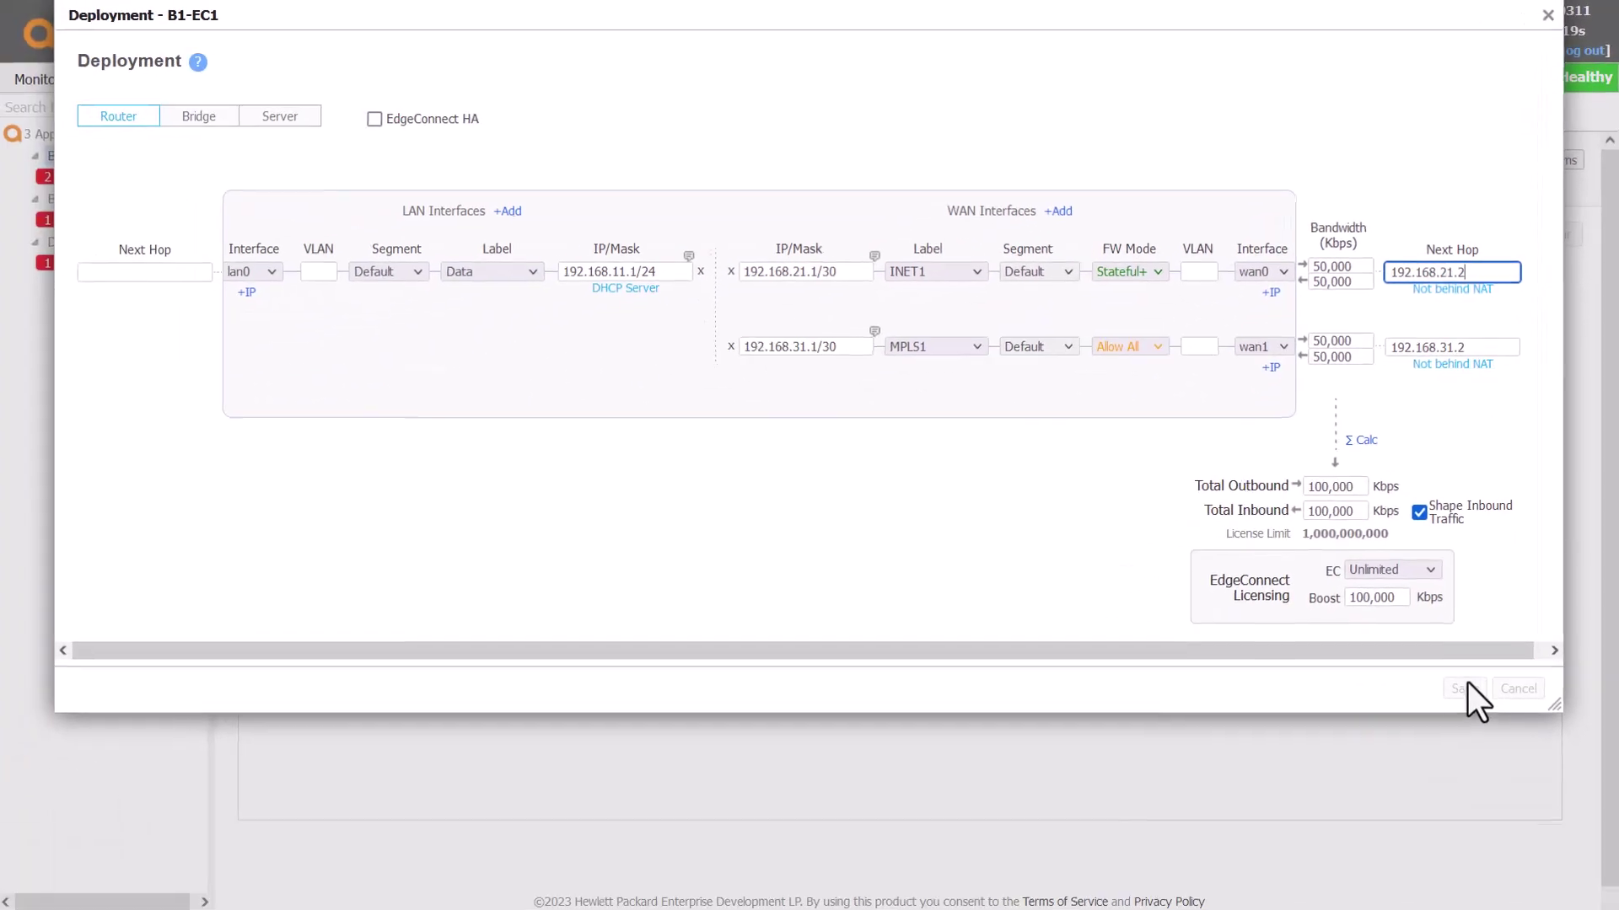
click(1467, 685)
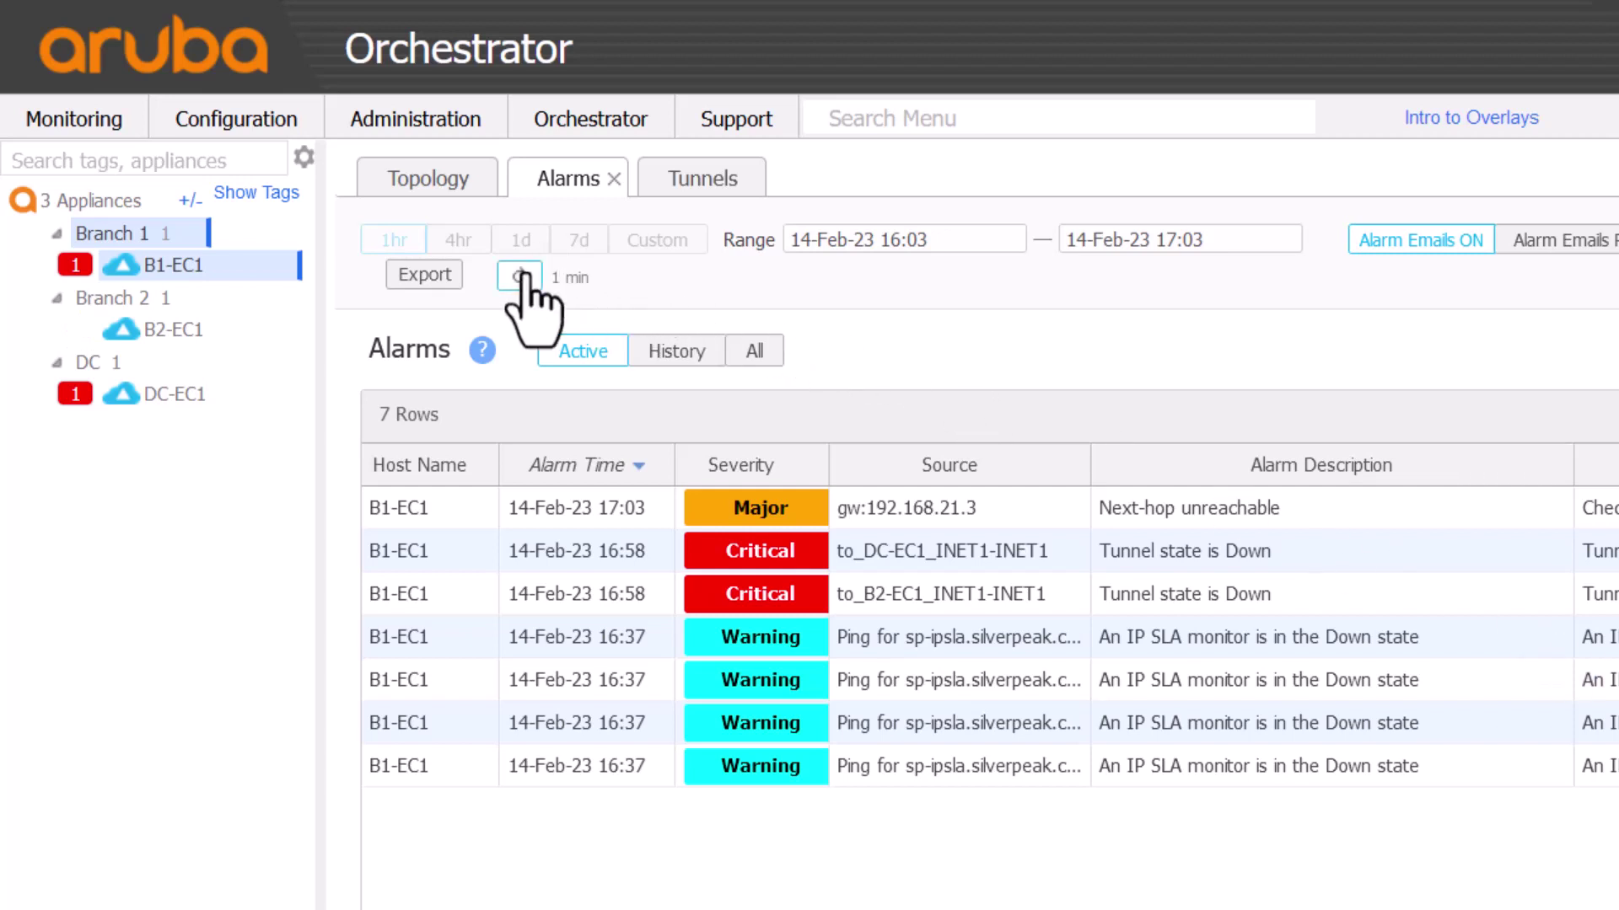
- Refresh alarms, leaving only DC-EC1's INET1 tunnel-down alarm, then list B1-EC1's underlay tunnels
click(519, 276)
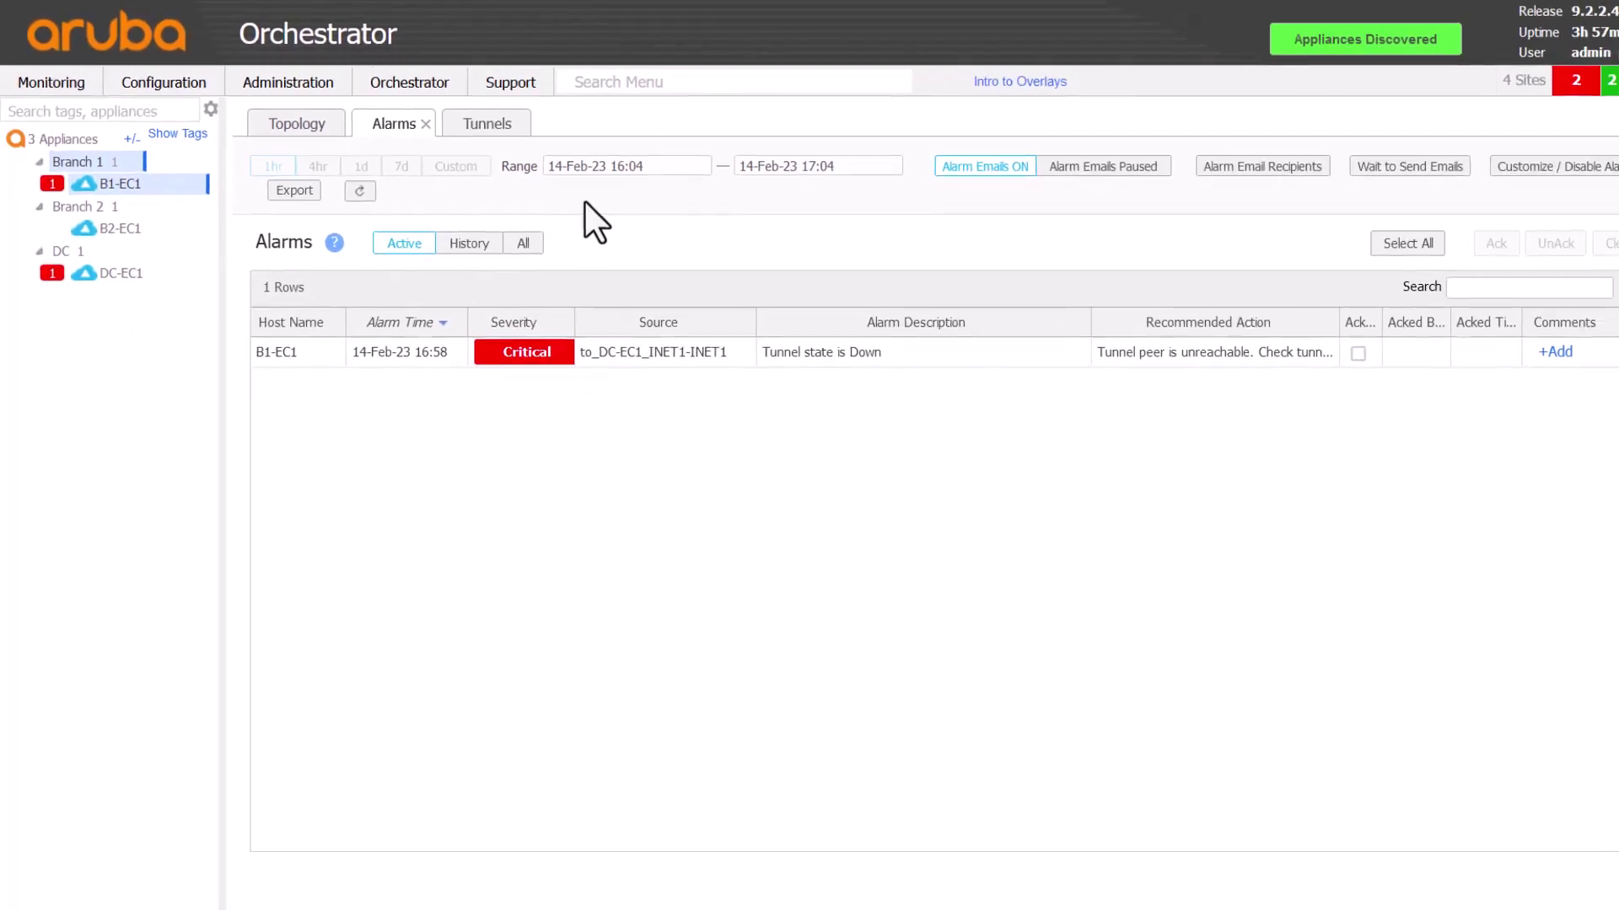
click(480, 130)
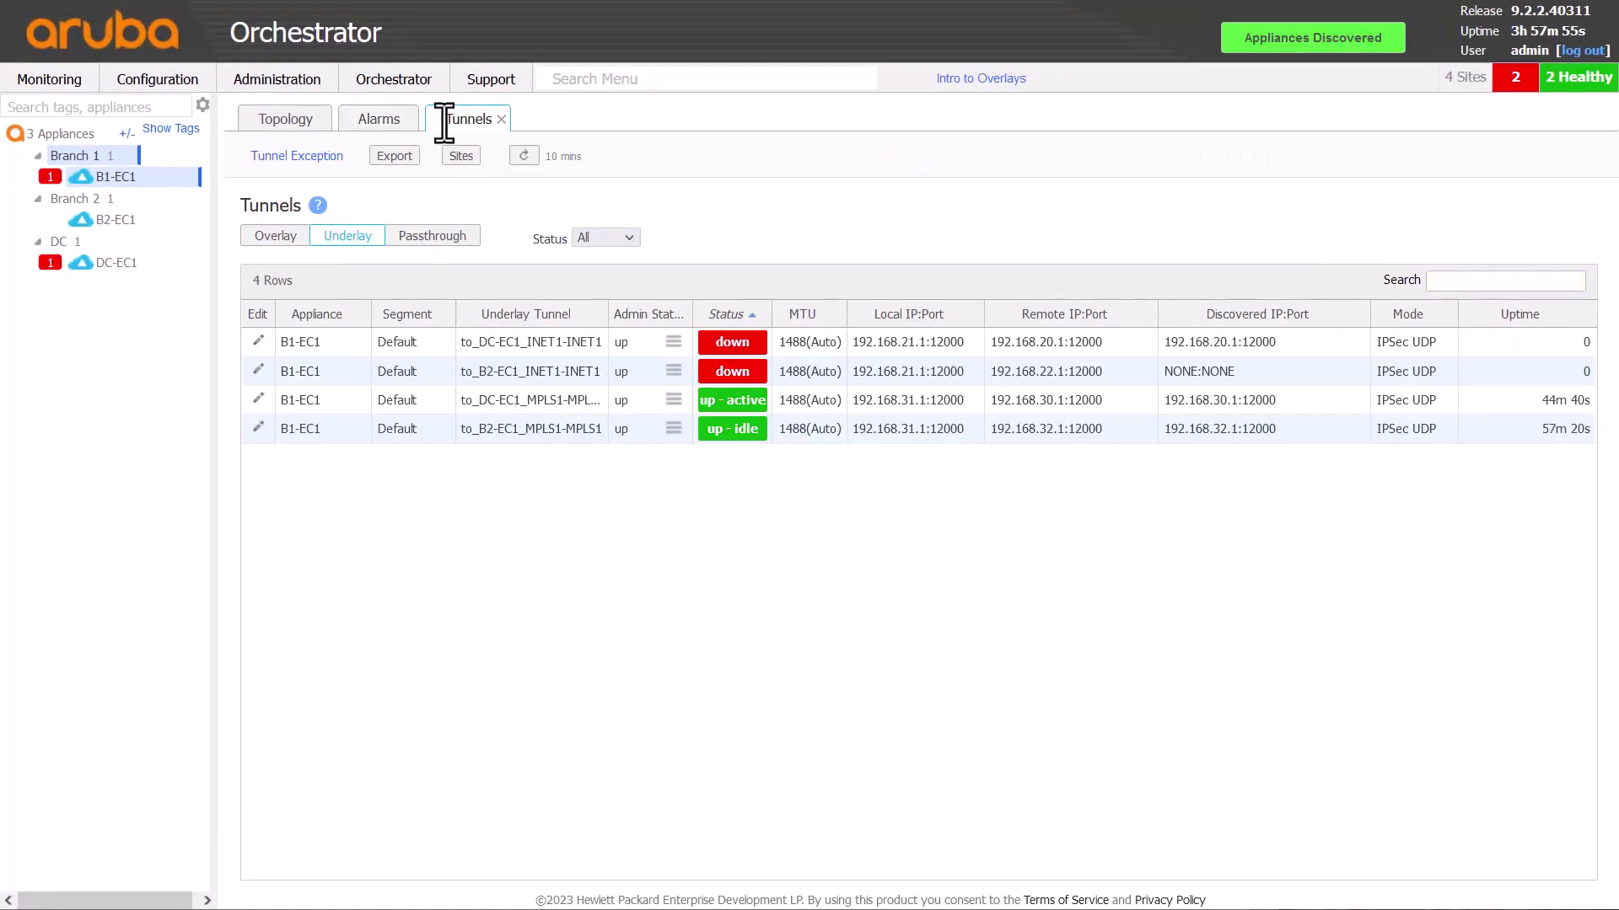
- Add DC-EC1 alongside B1-EC1 to list all 8 underlay tunnels together
ctrl+click(107, 265)
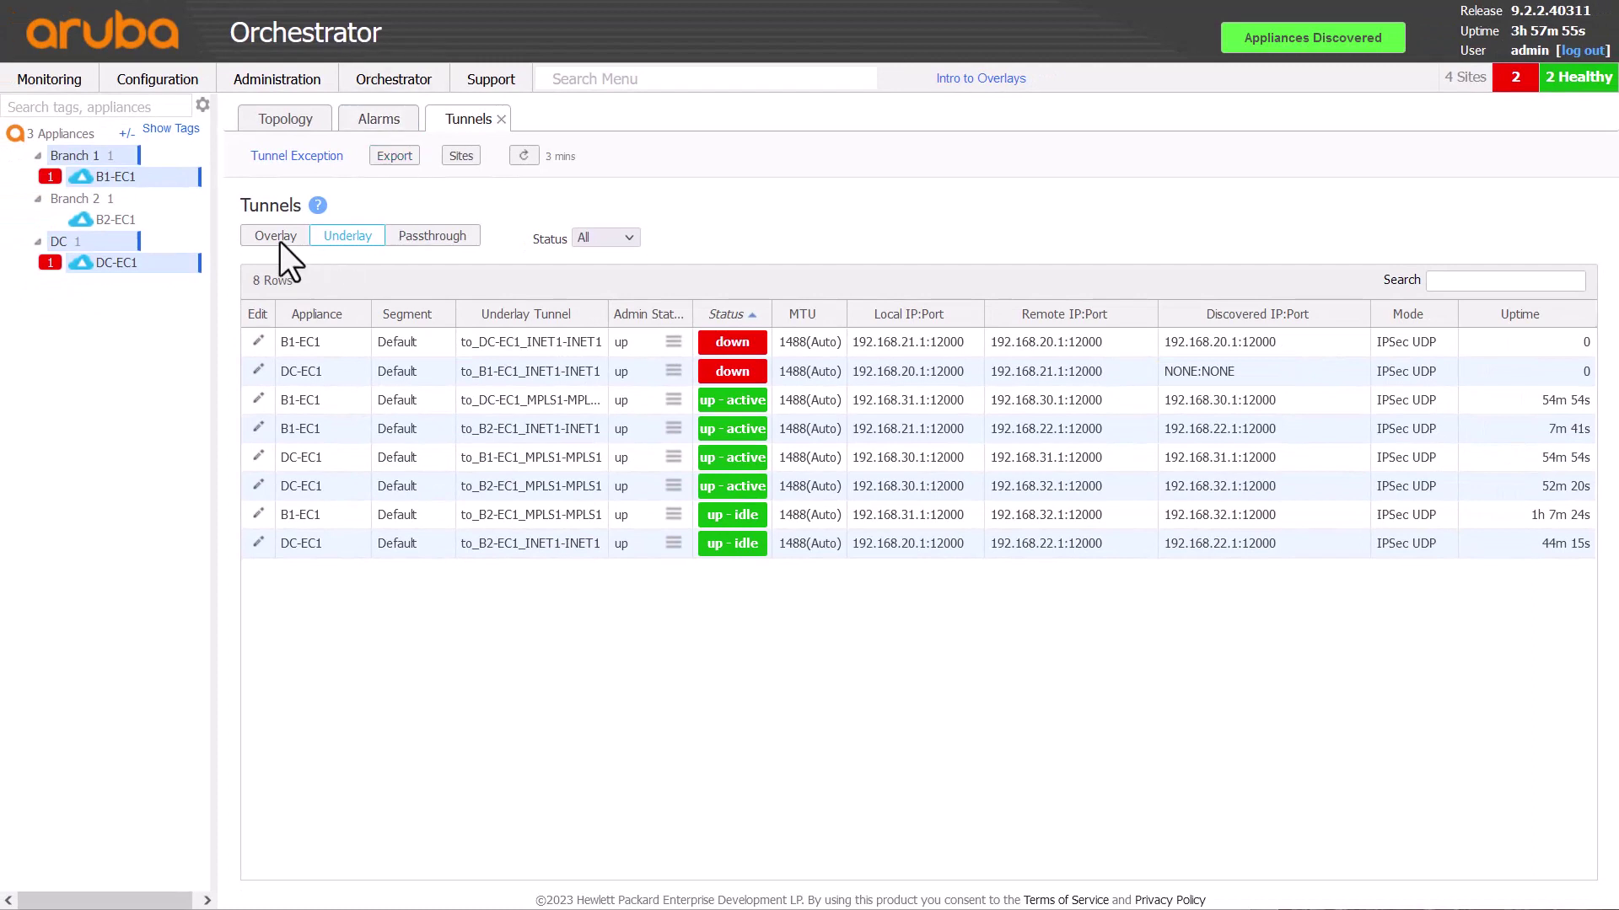
- Open B1-EC1's Deployment settings to check the INET1 and MPLS1 next hops
right_click(119, 187)
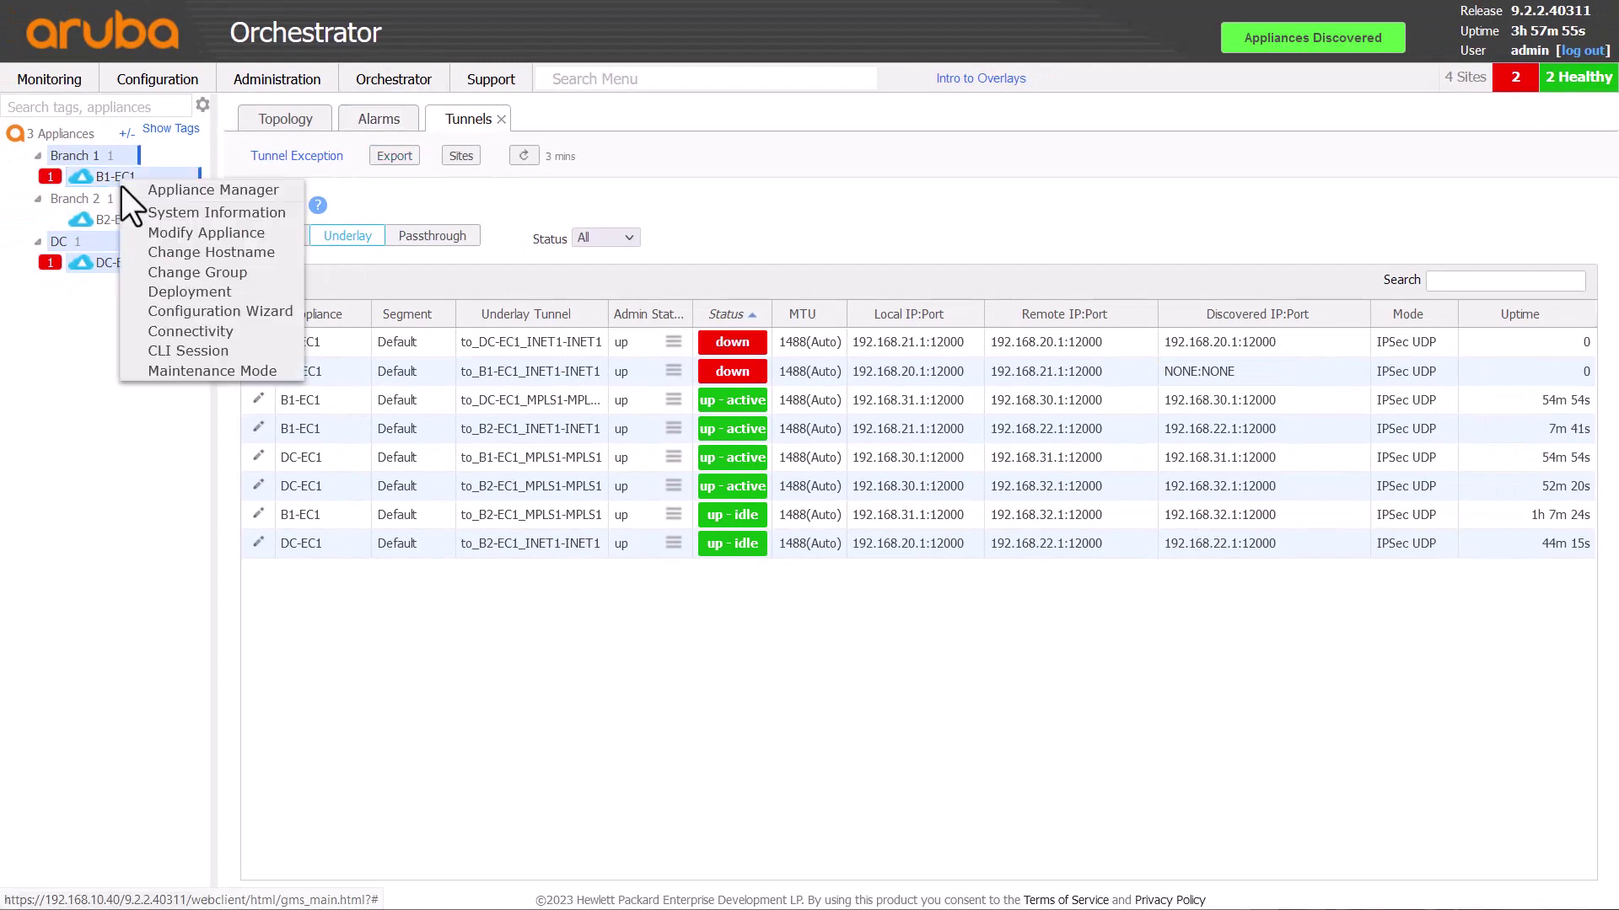
click(161, 293)
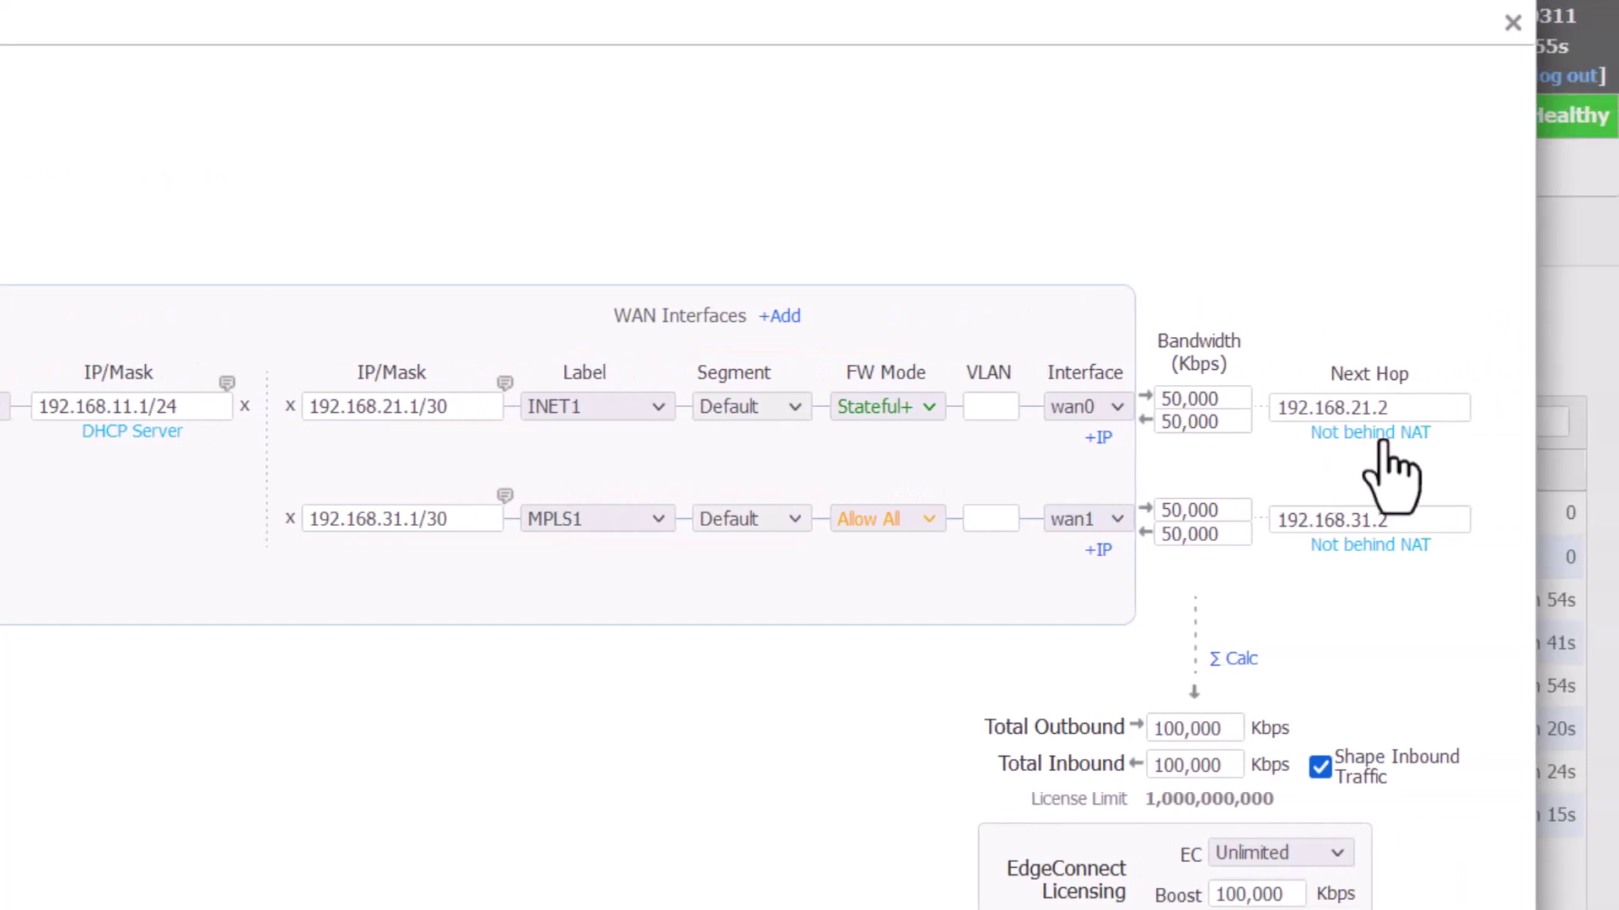
click(1374, 434)
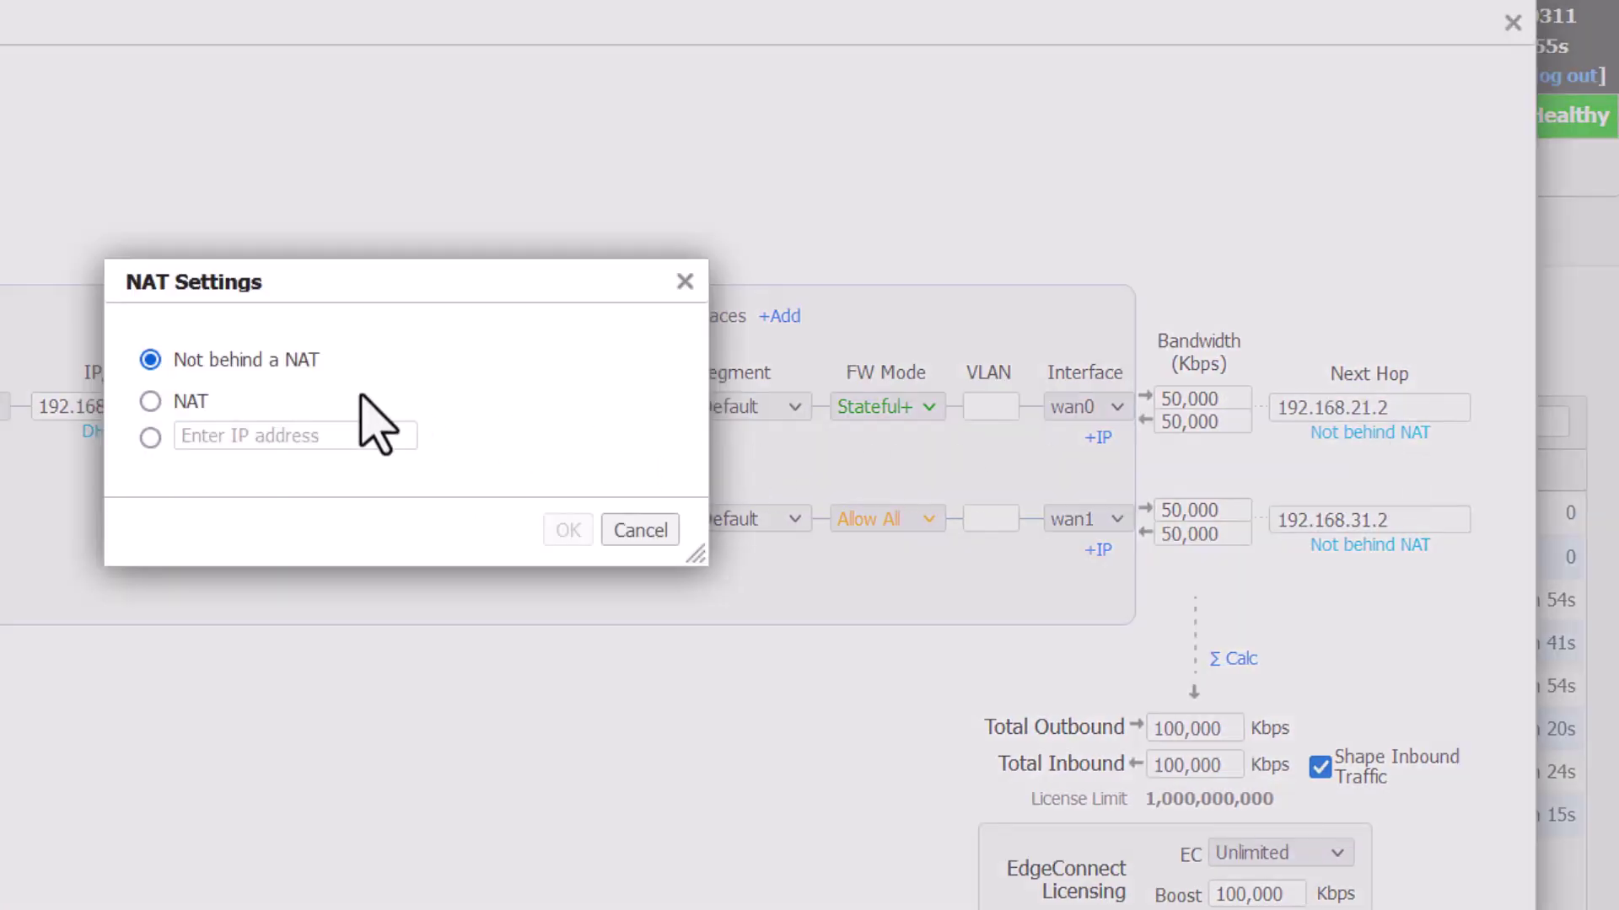
click(193, 403)
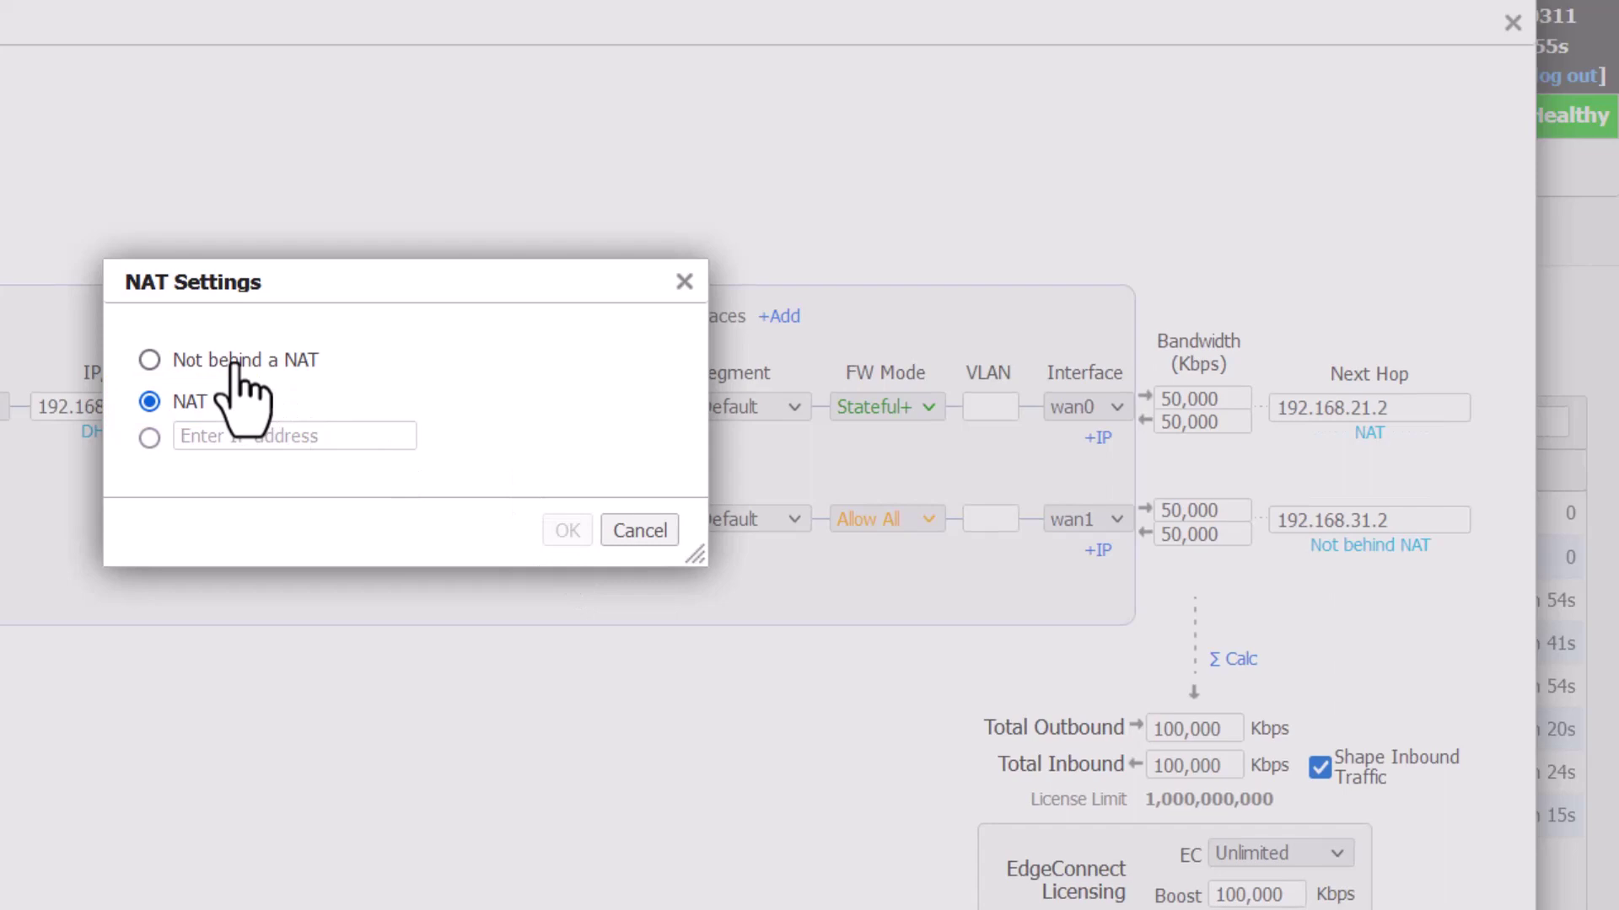
click(239, 363)
click(566, 530)
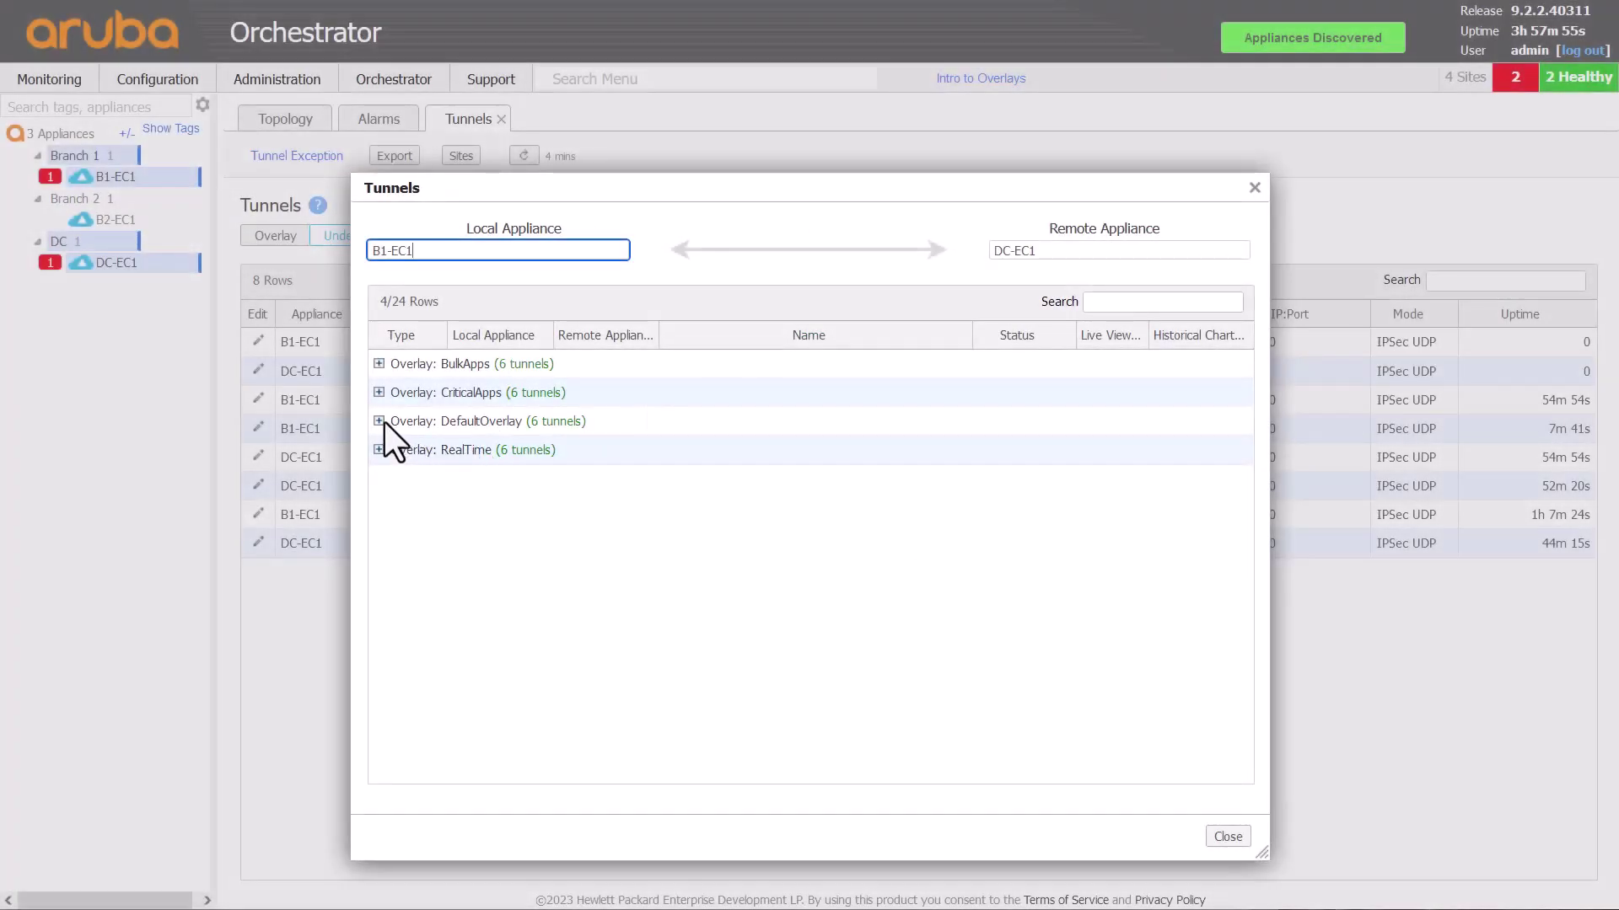
- Expand DefaultOverlay and open Live View for the down to_DC-EC1_INET1-INET1 tunnel
click(379, 422)
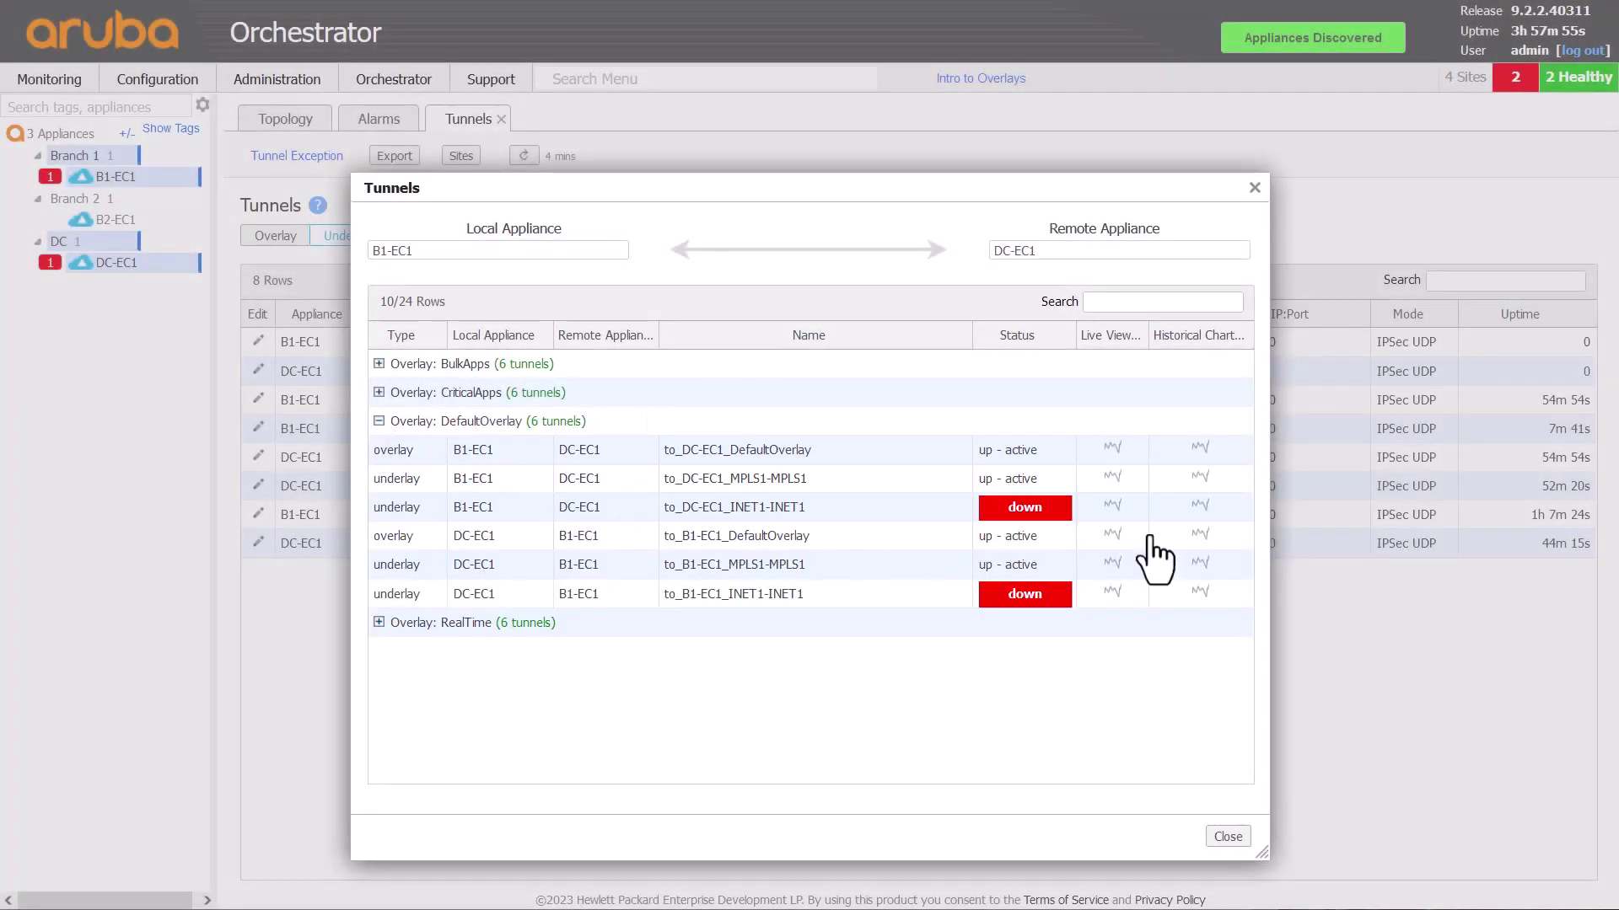
click(1113, 506)
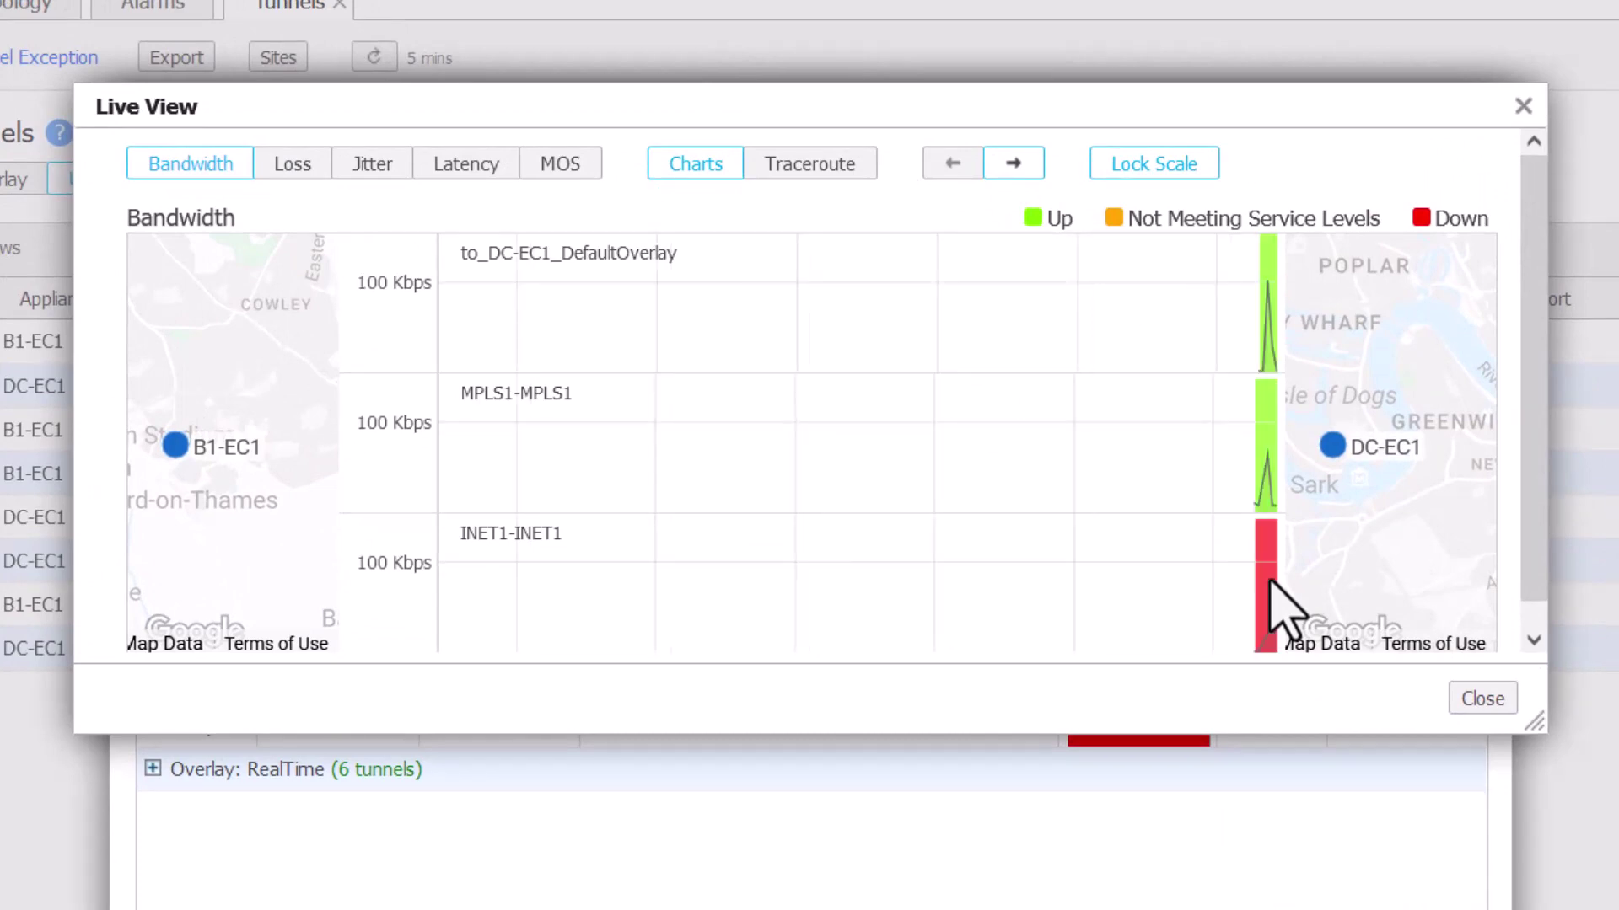
- Run a traceroute on the B1-EC1 to DC-EC1 tunnels, then show the reverse direction from DC-EC1
click(826, 166)
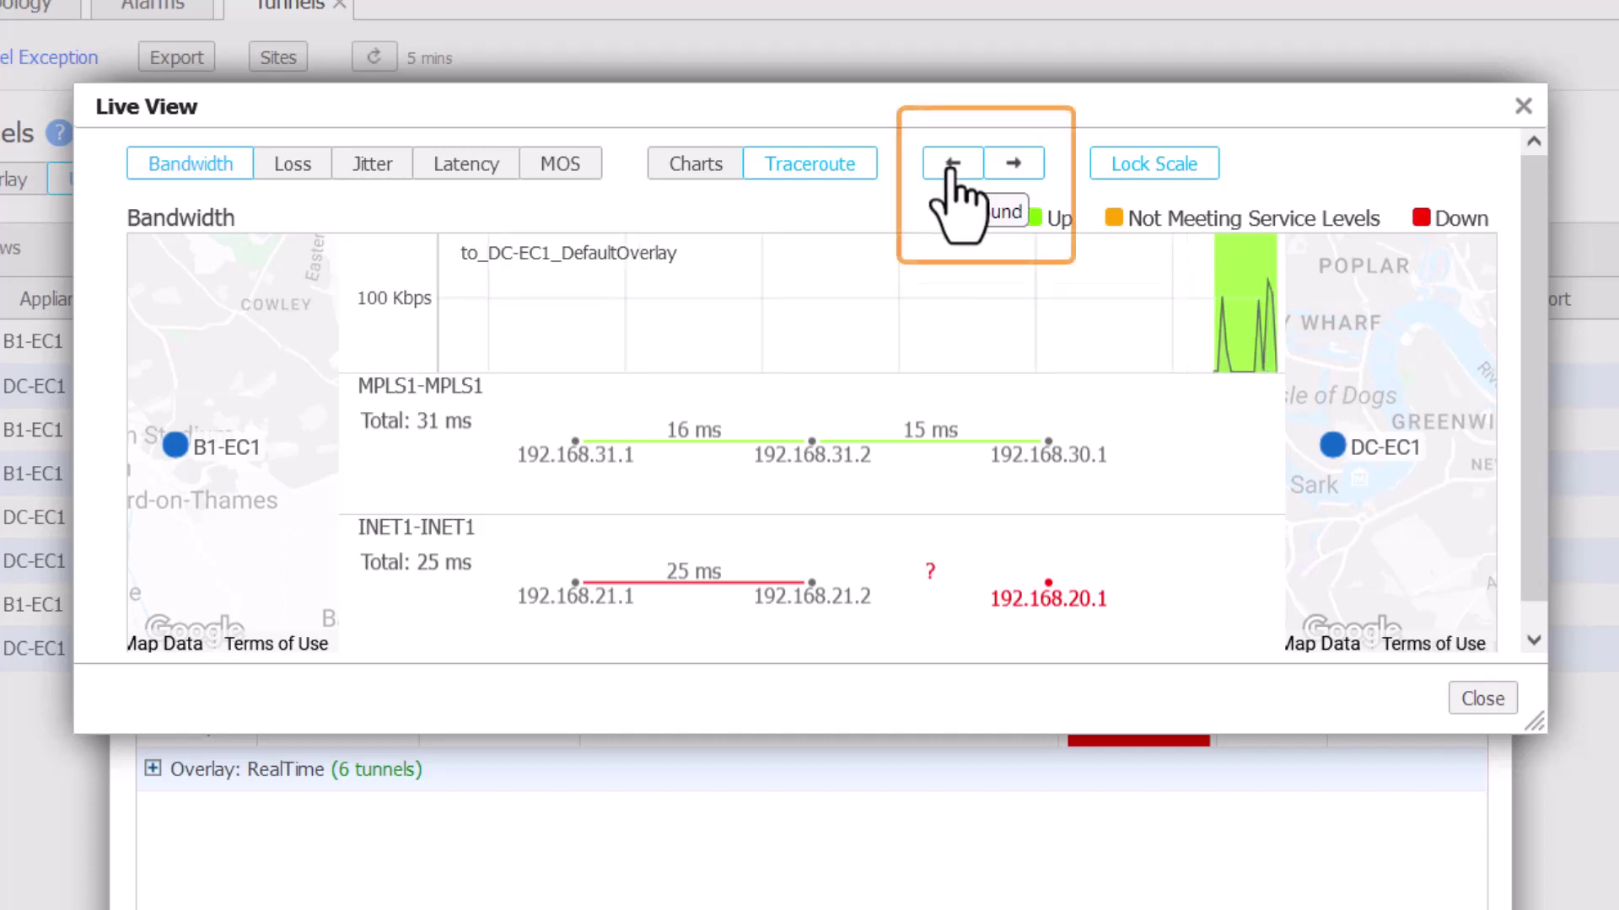
click(950, 163)
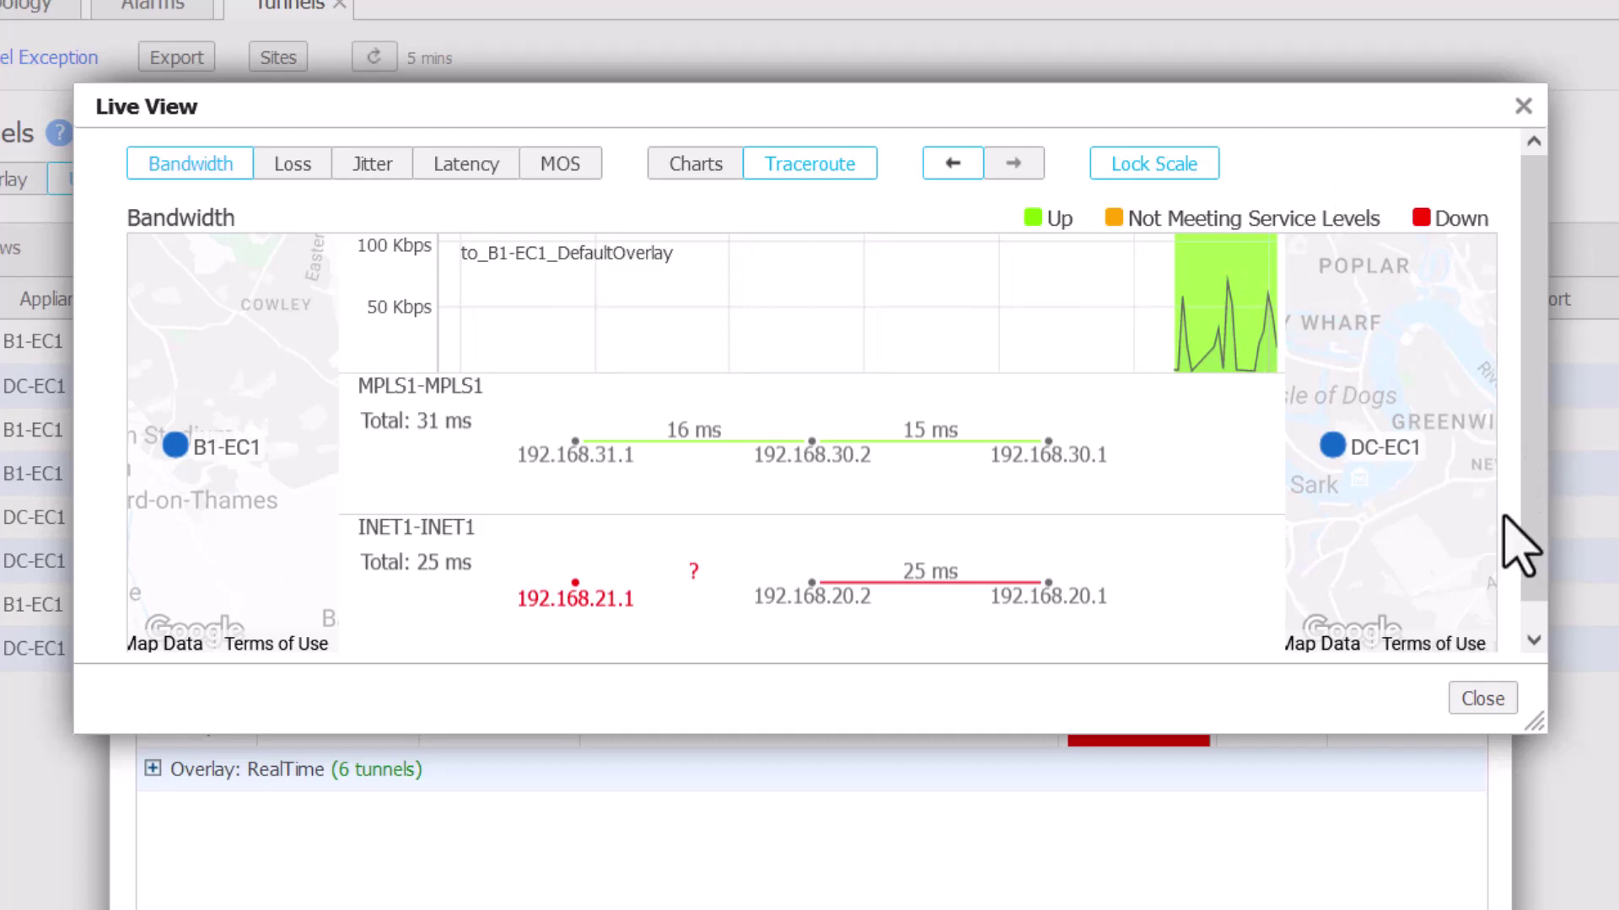
- Close the Live View and the B1-EC1 to DC-EC1 tunnel list
click(1484, 699)
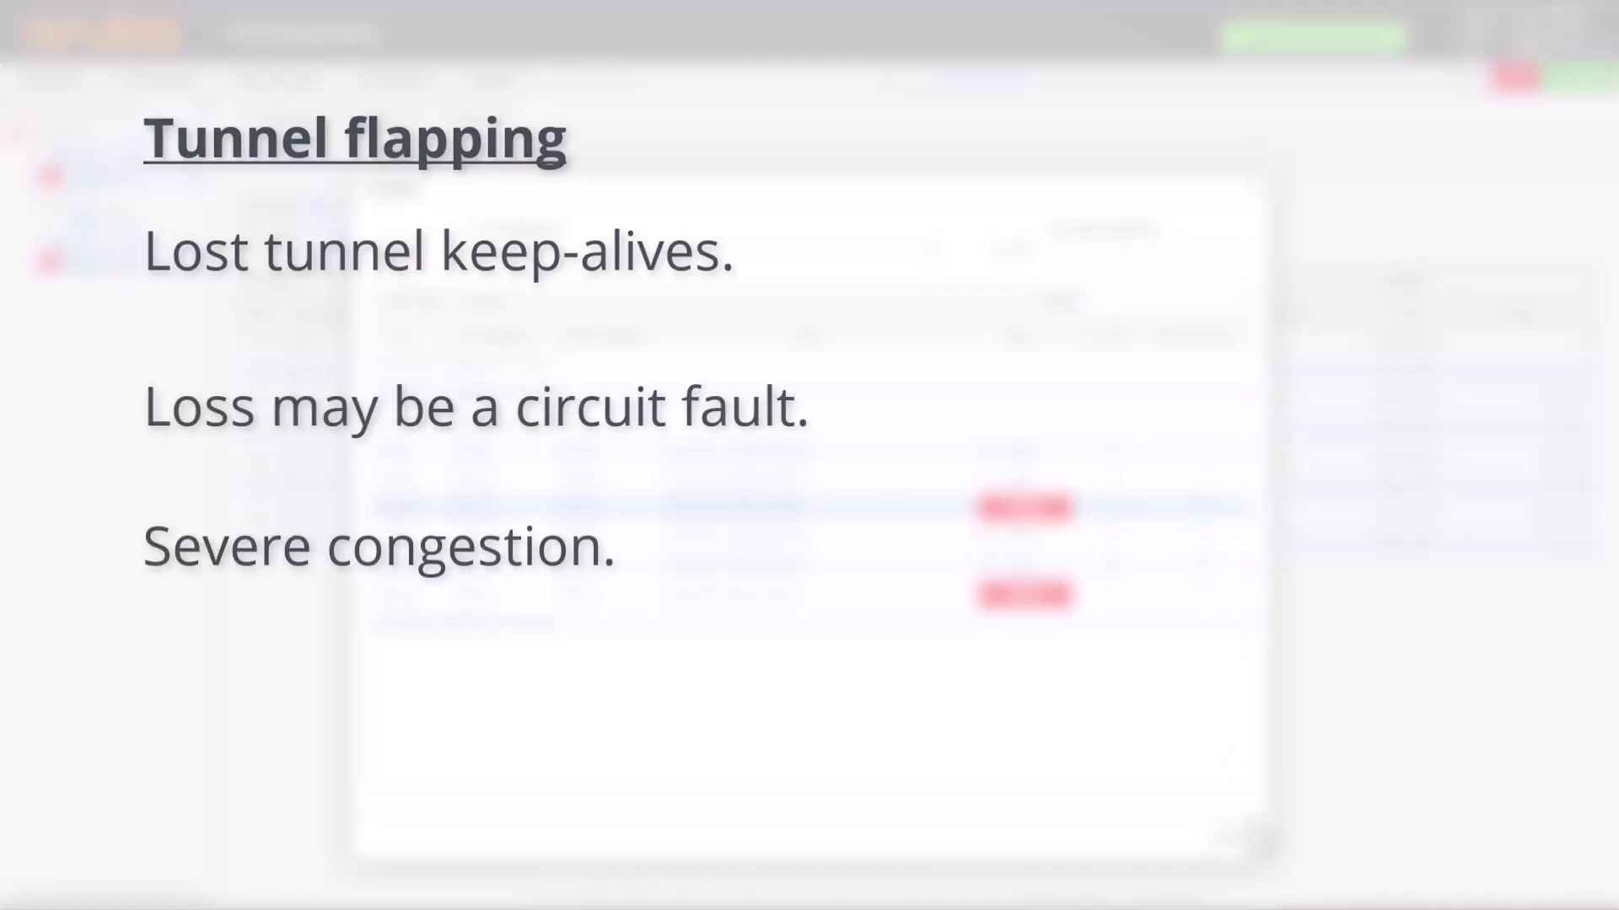
click(1239, 843)
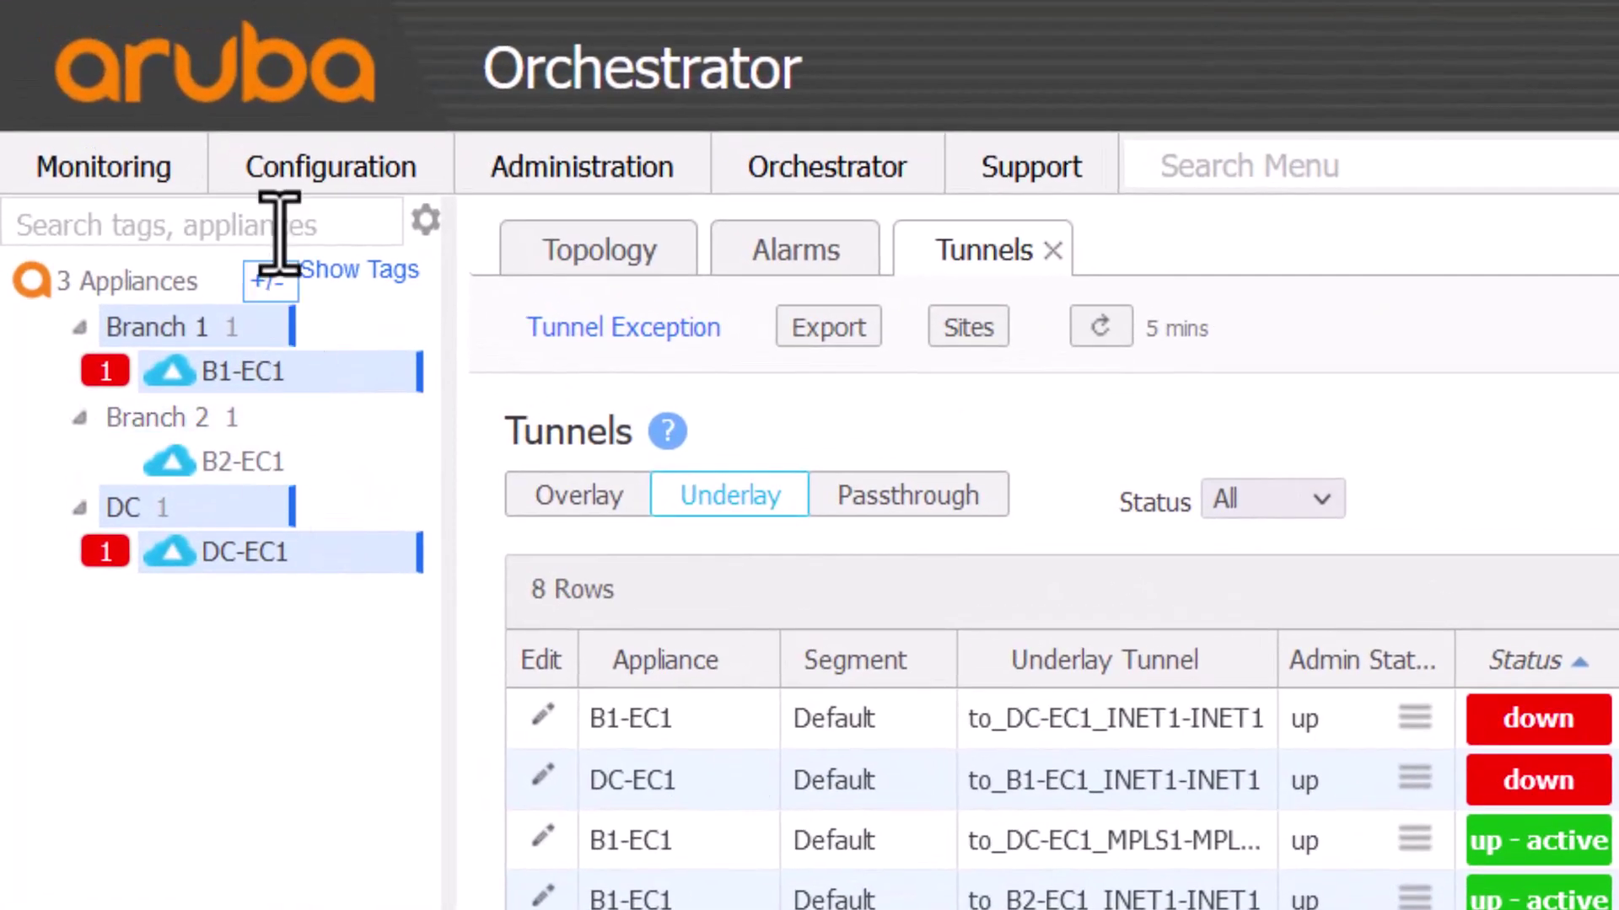
- Open the Deployment settings with detailed columns listing each appliance's interfaces
click(314, 178)
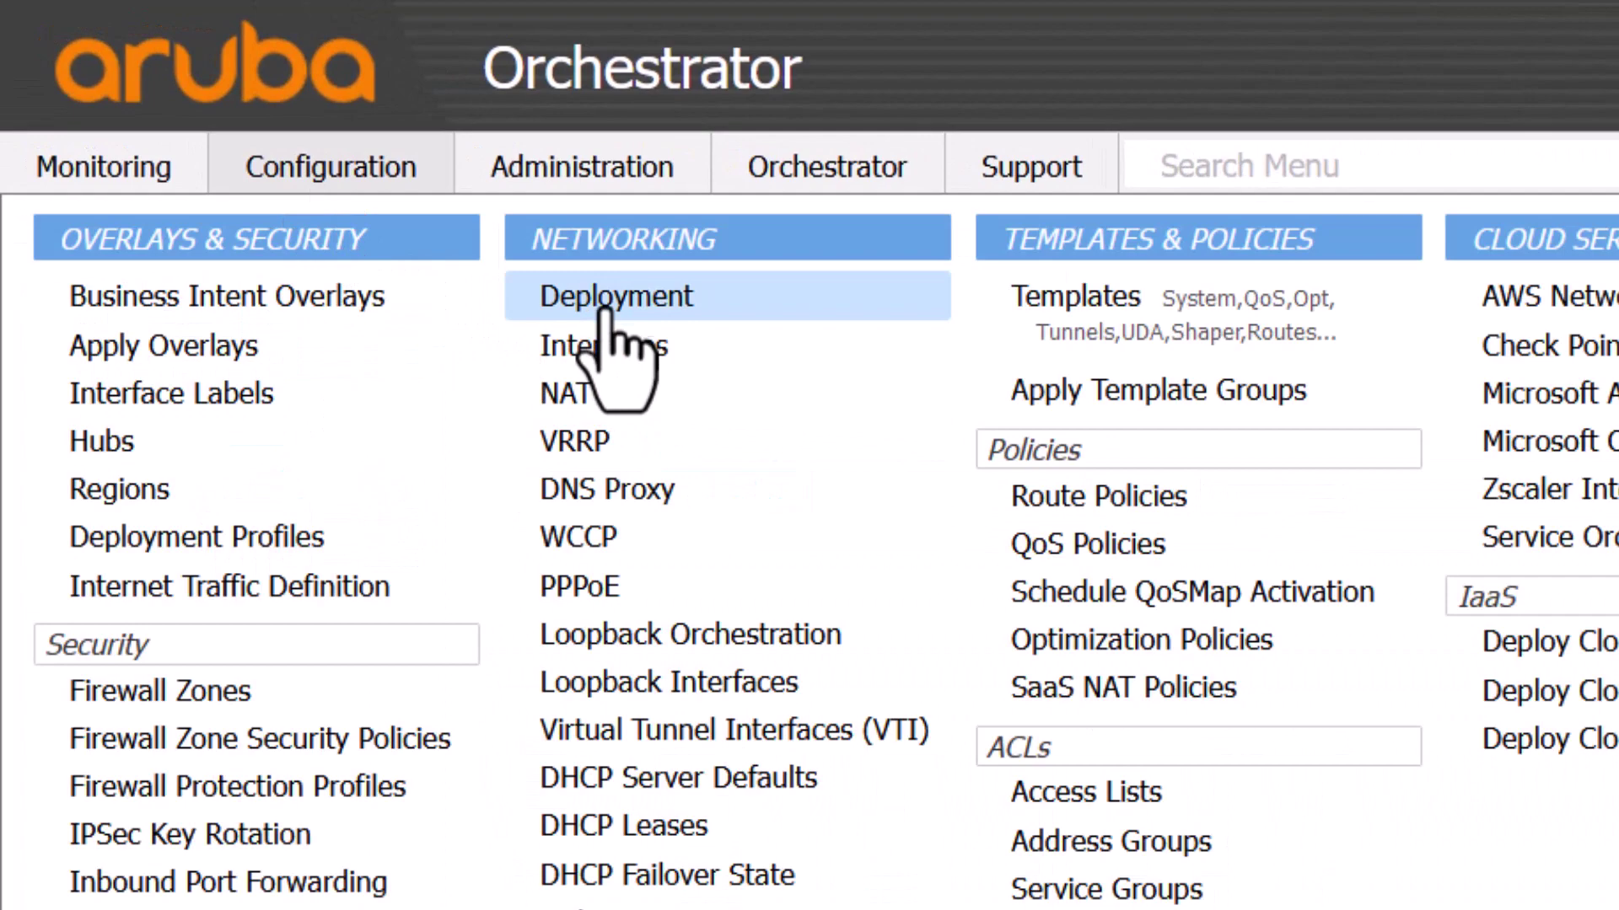
click(656, 313)
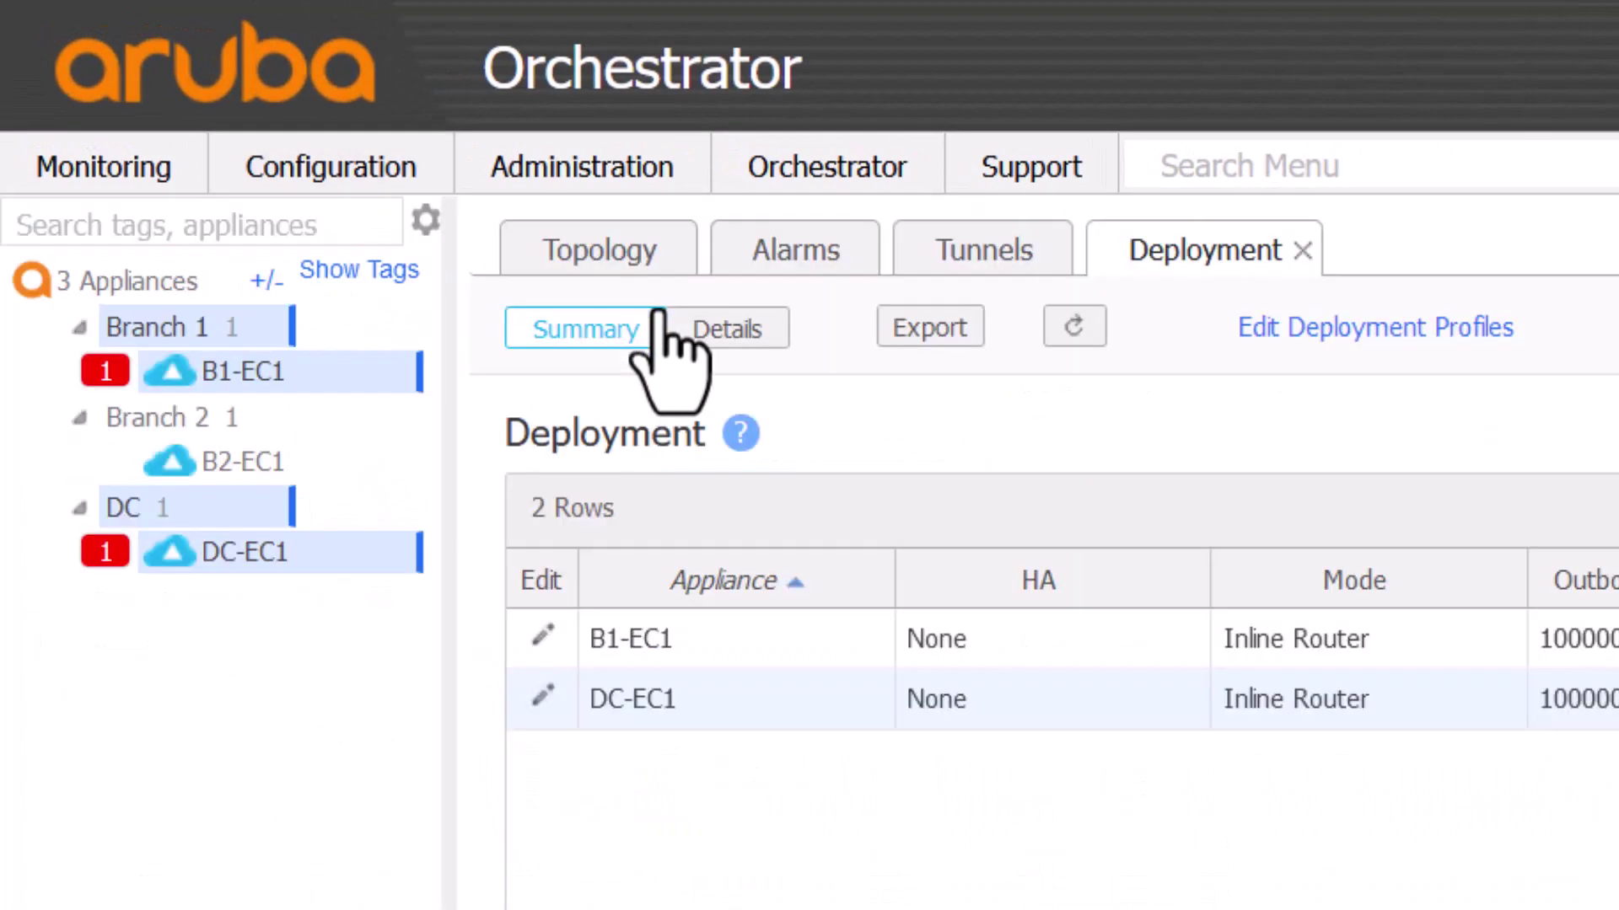
click(725, 333)
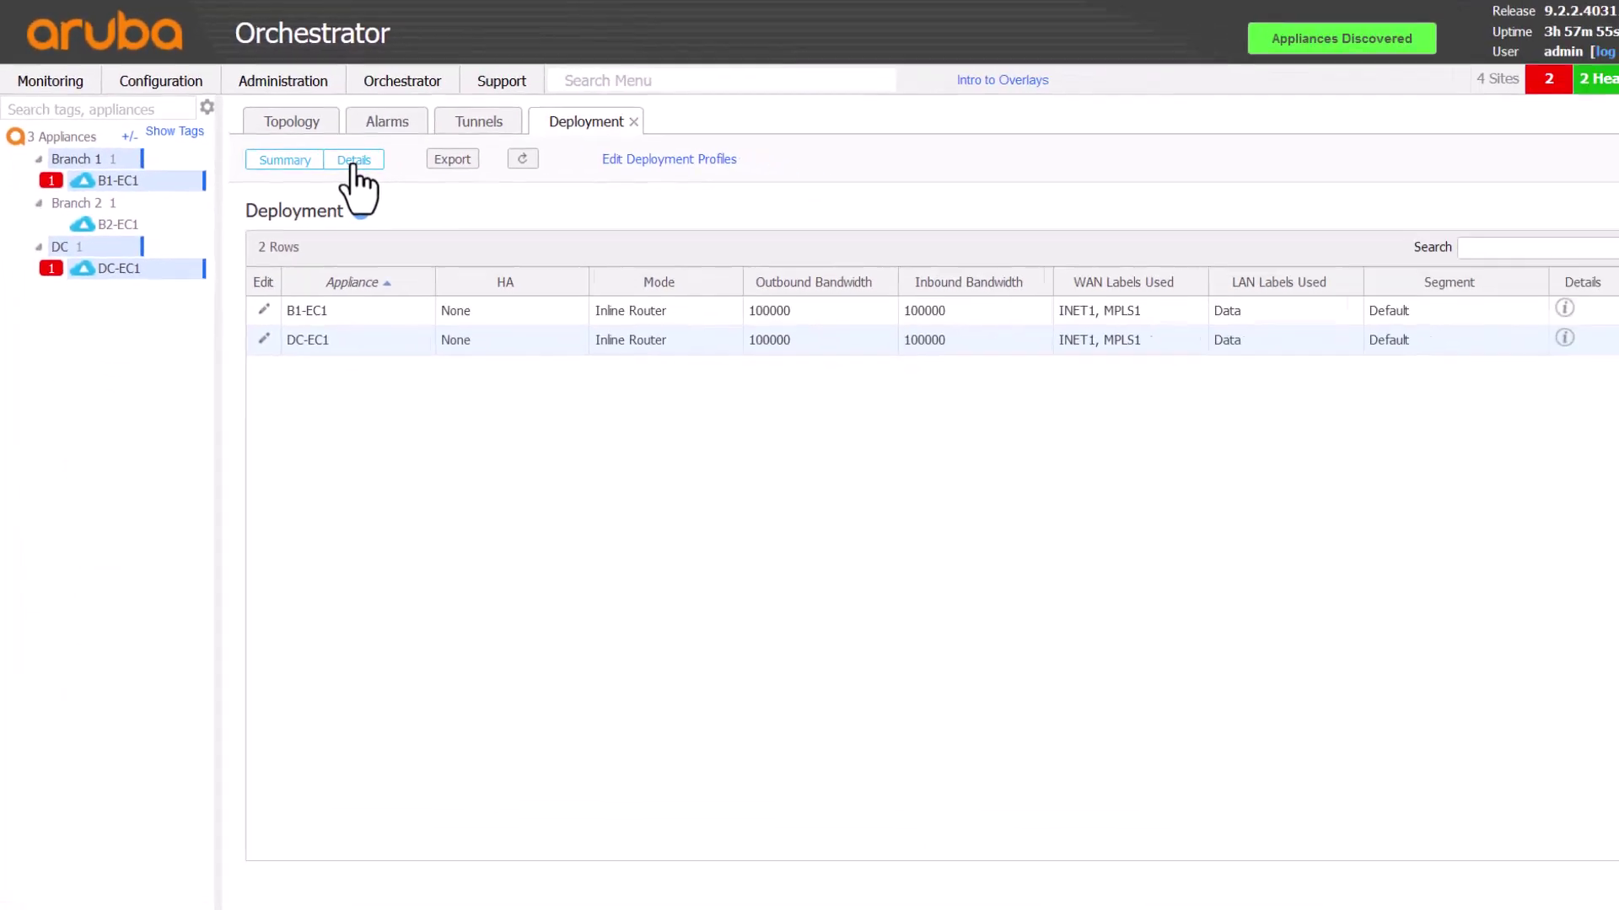
click(353, 162)
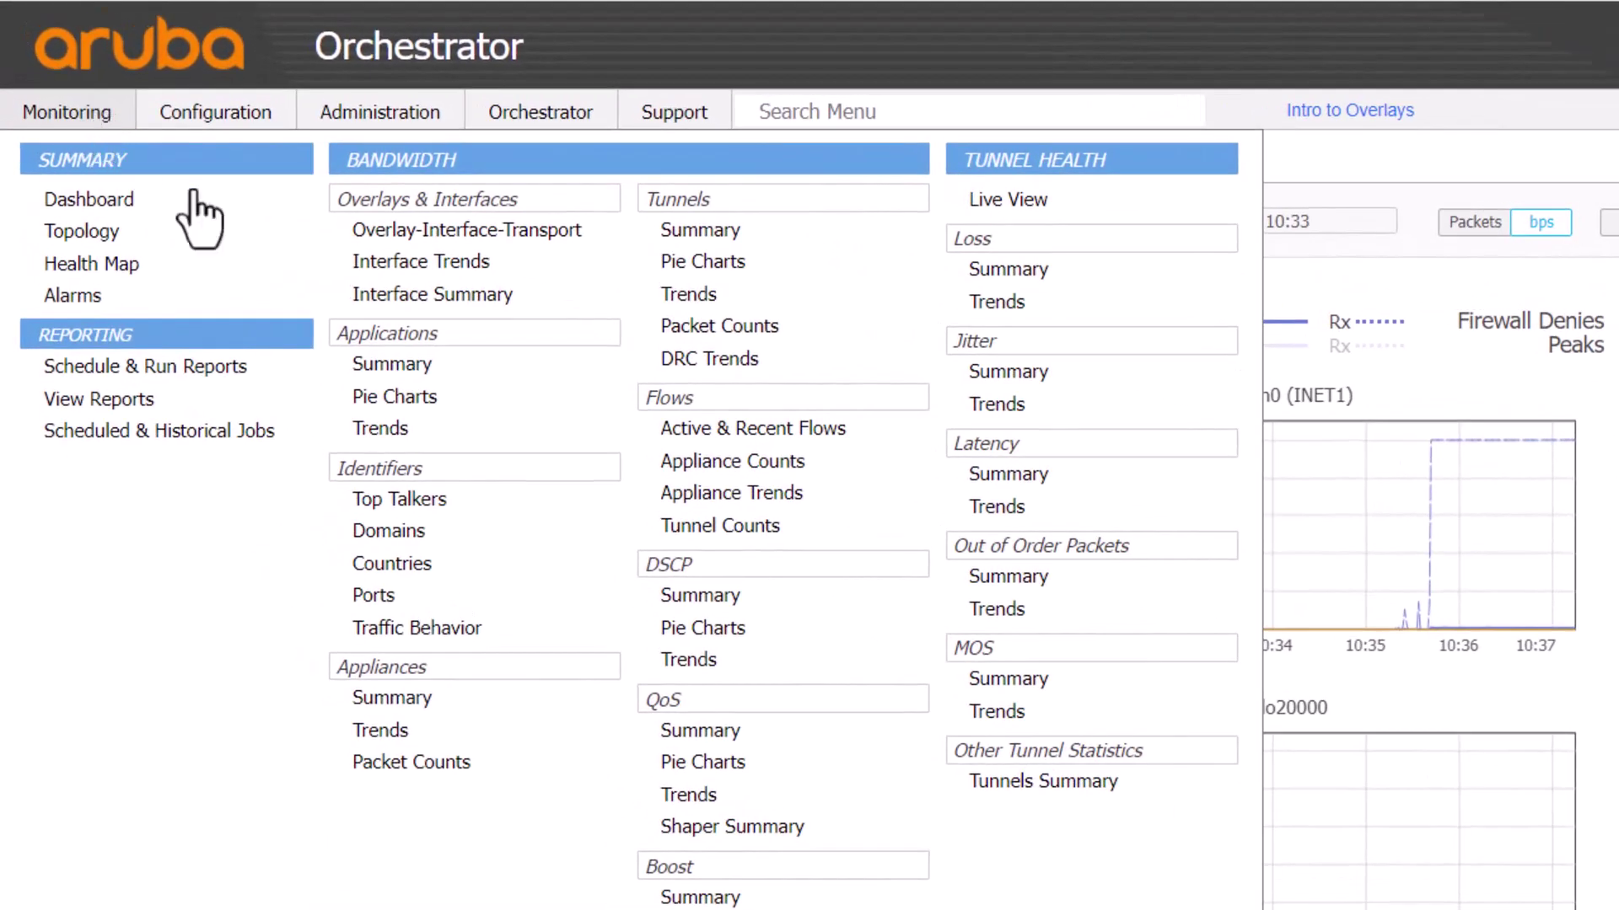
- Show the Interface Bandwidth Trends charts and trace the tunnel from DC-EC1 toward B1-EC1
click(442, 263)
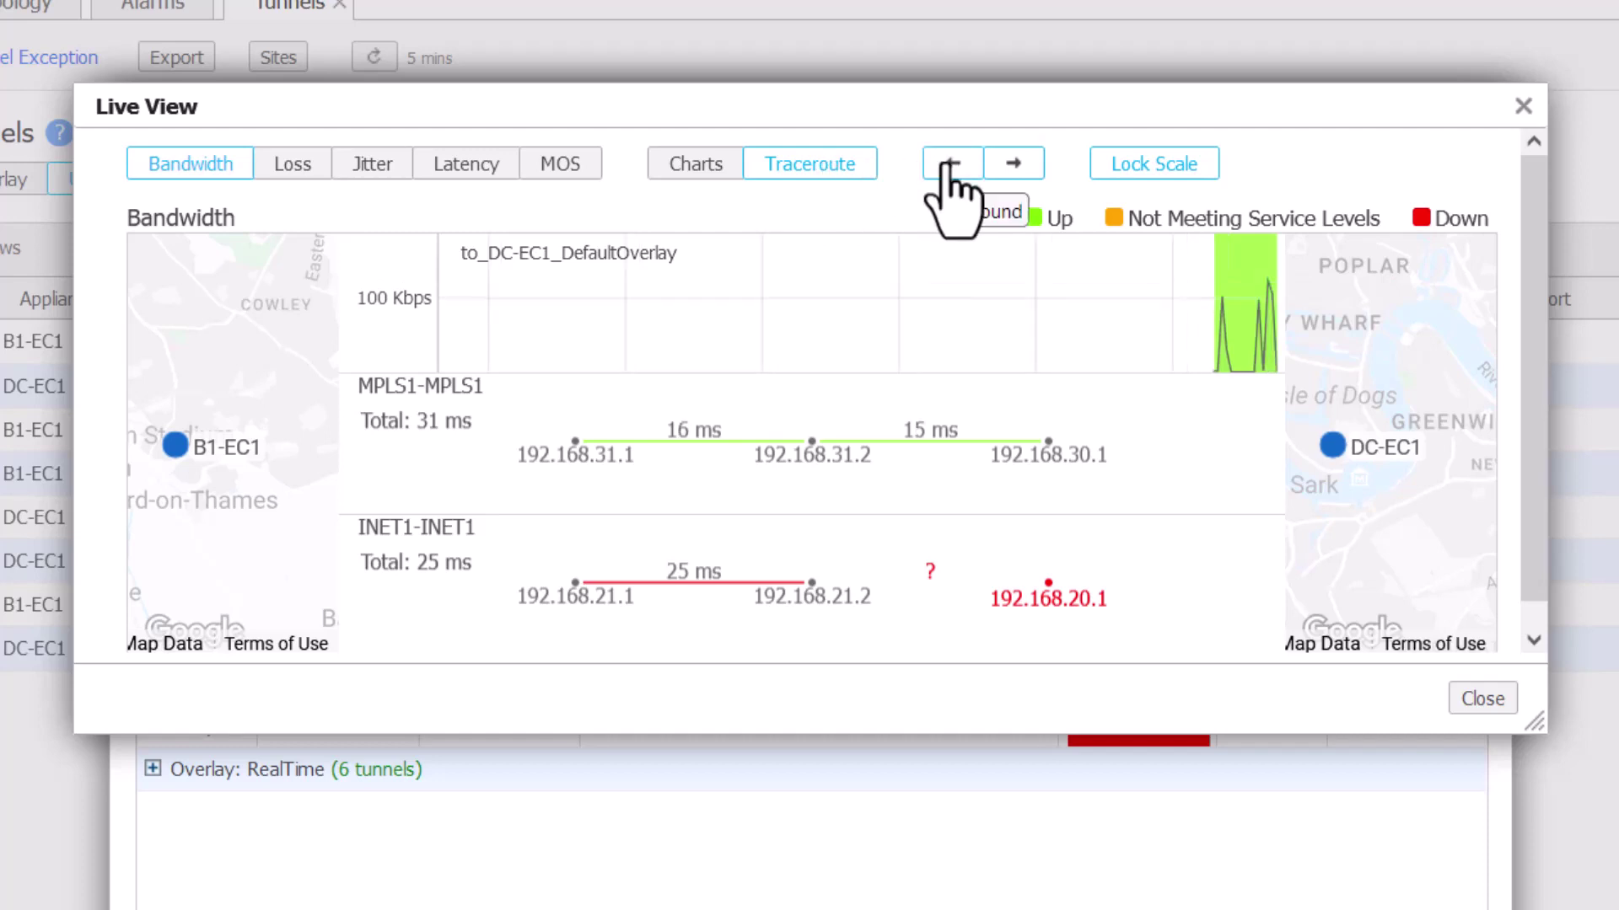
click(951, 165)
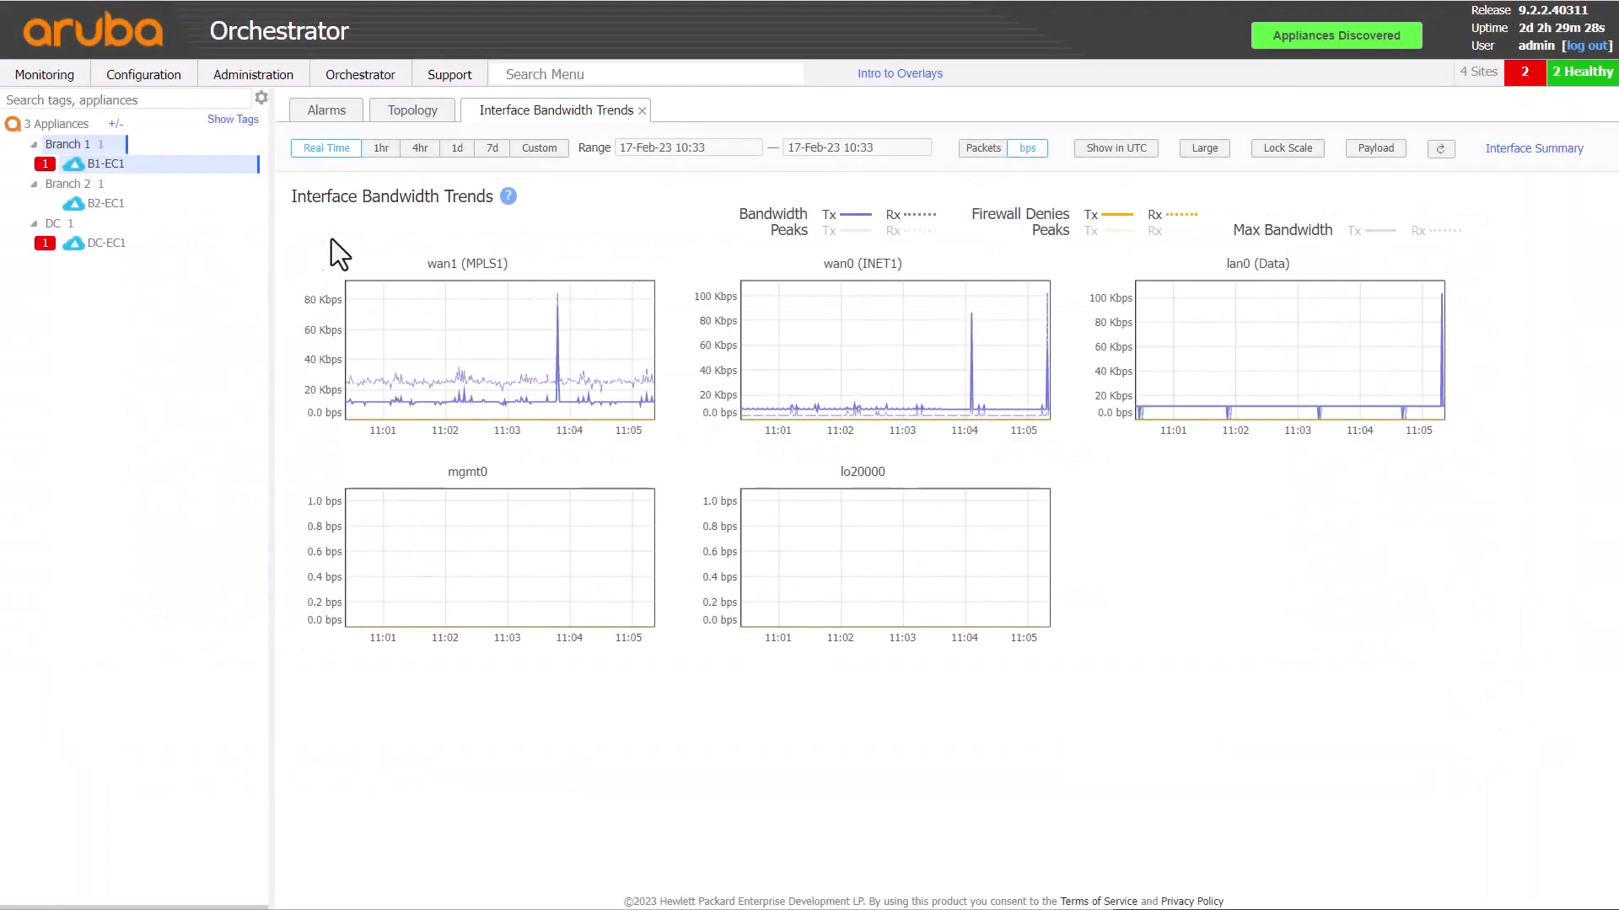
- Open the Packet Capture tool from the Support menu
click(602, 100)
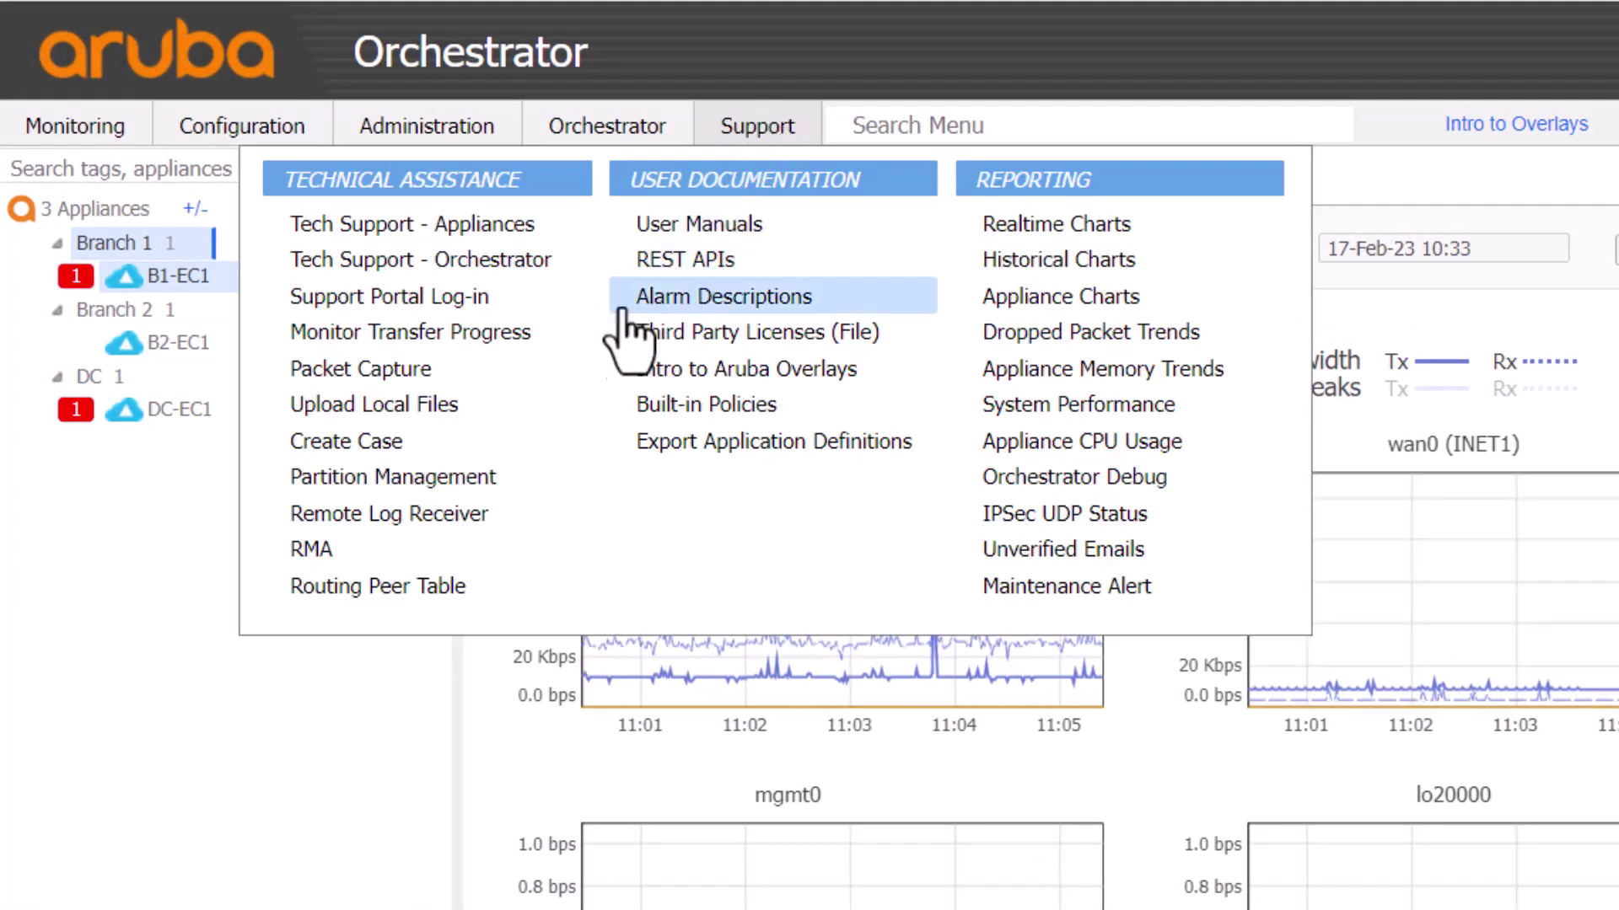
click(478, 381)
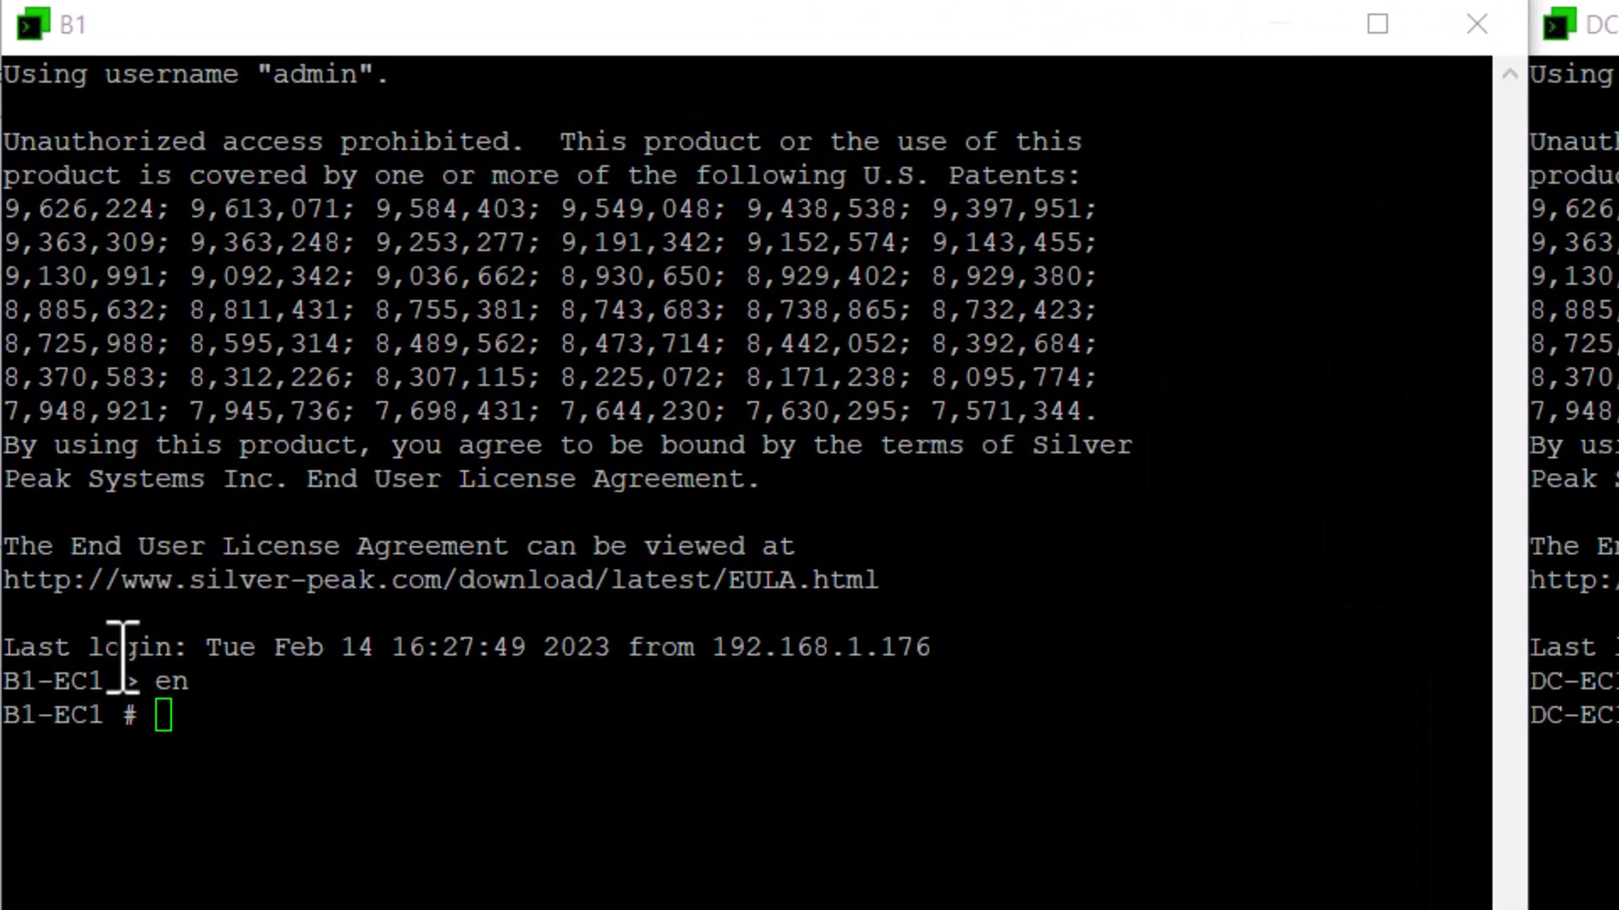
- Enter 'tcpdump -ni wan0 host 192.168.20.1' at the B1-EC1 prompt without running it
click(477, 902)
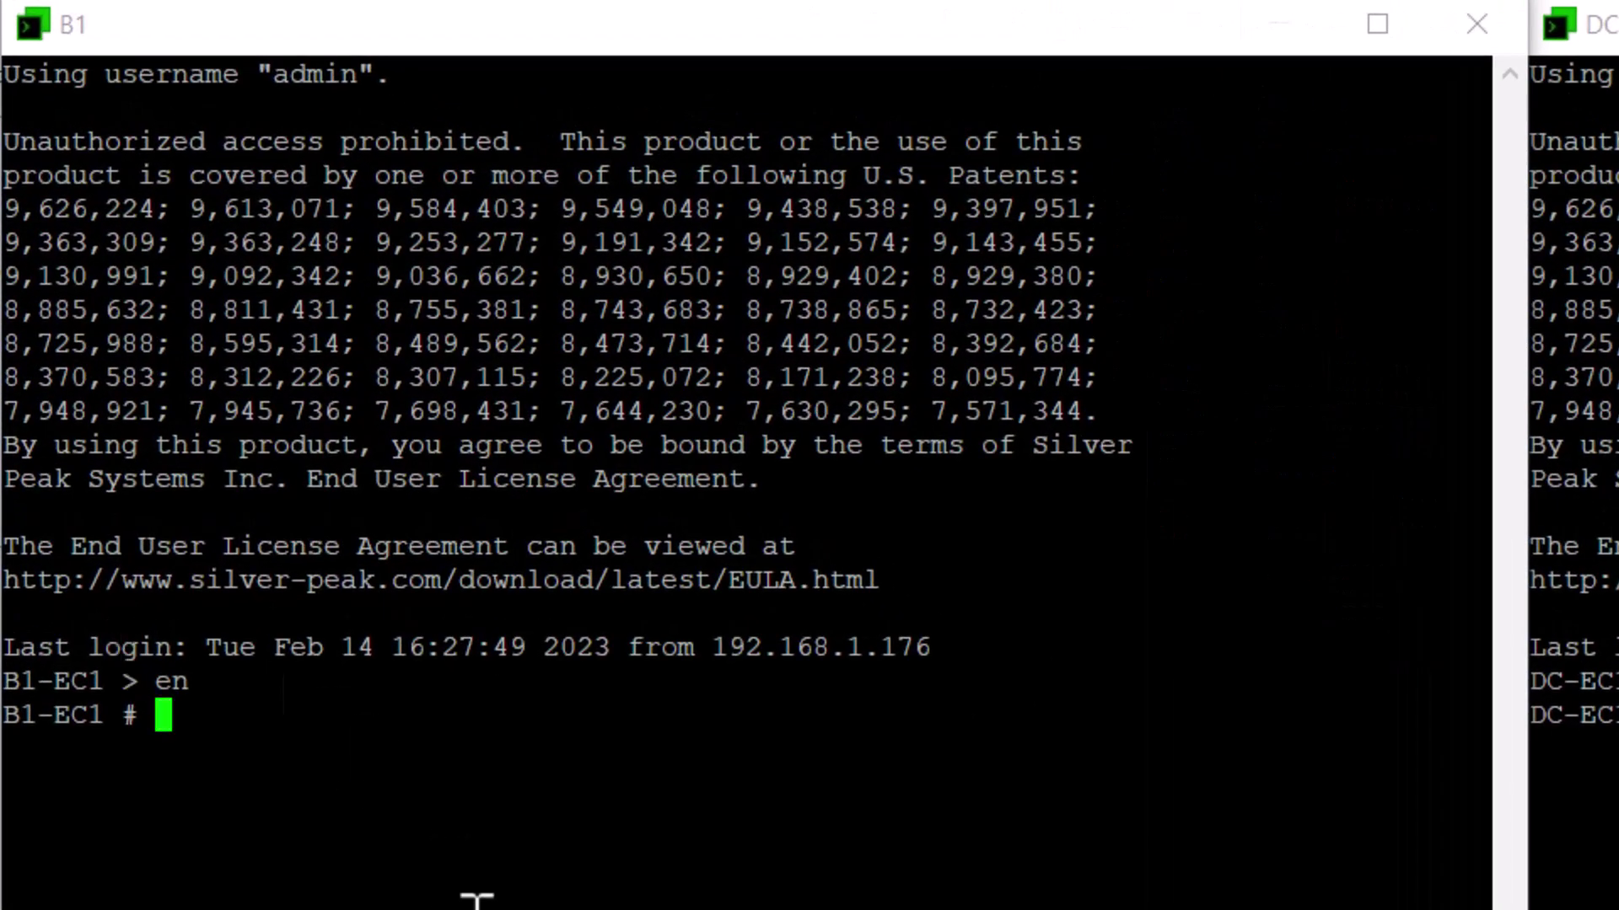
text(tcpdump -)
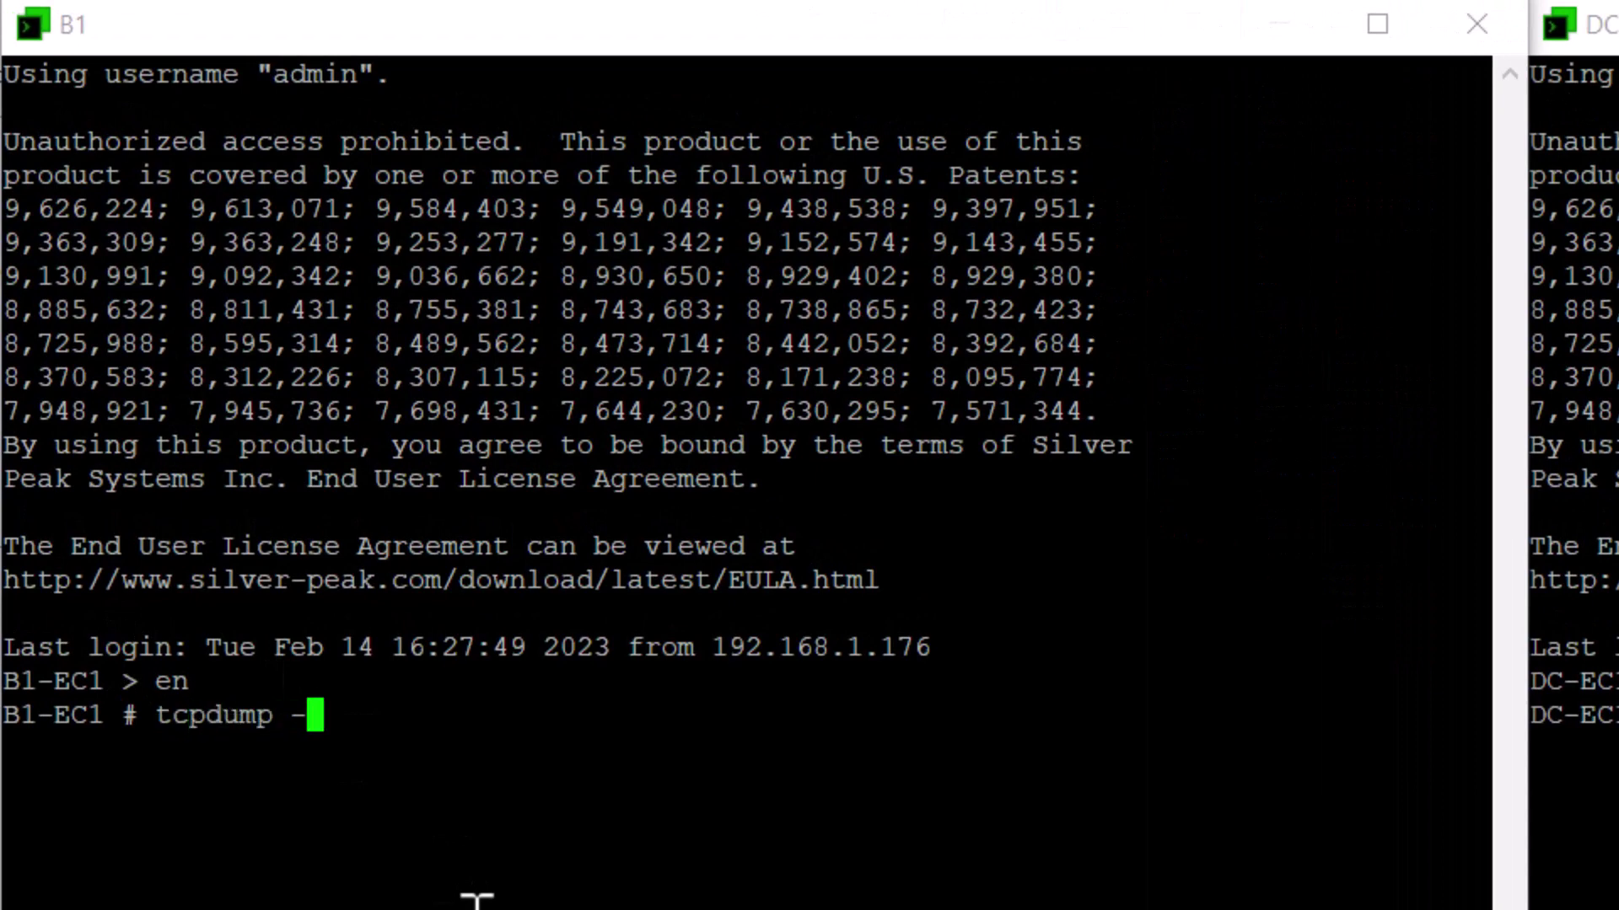
text(ni wan0 host)
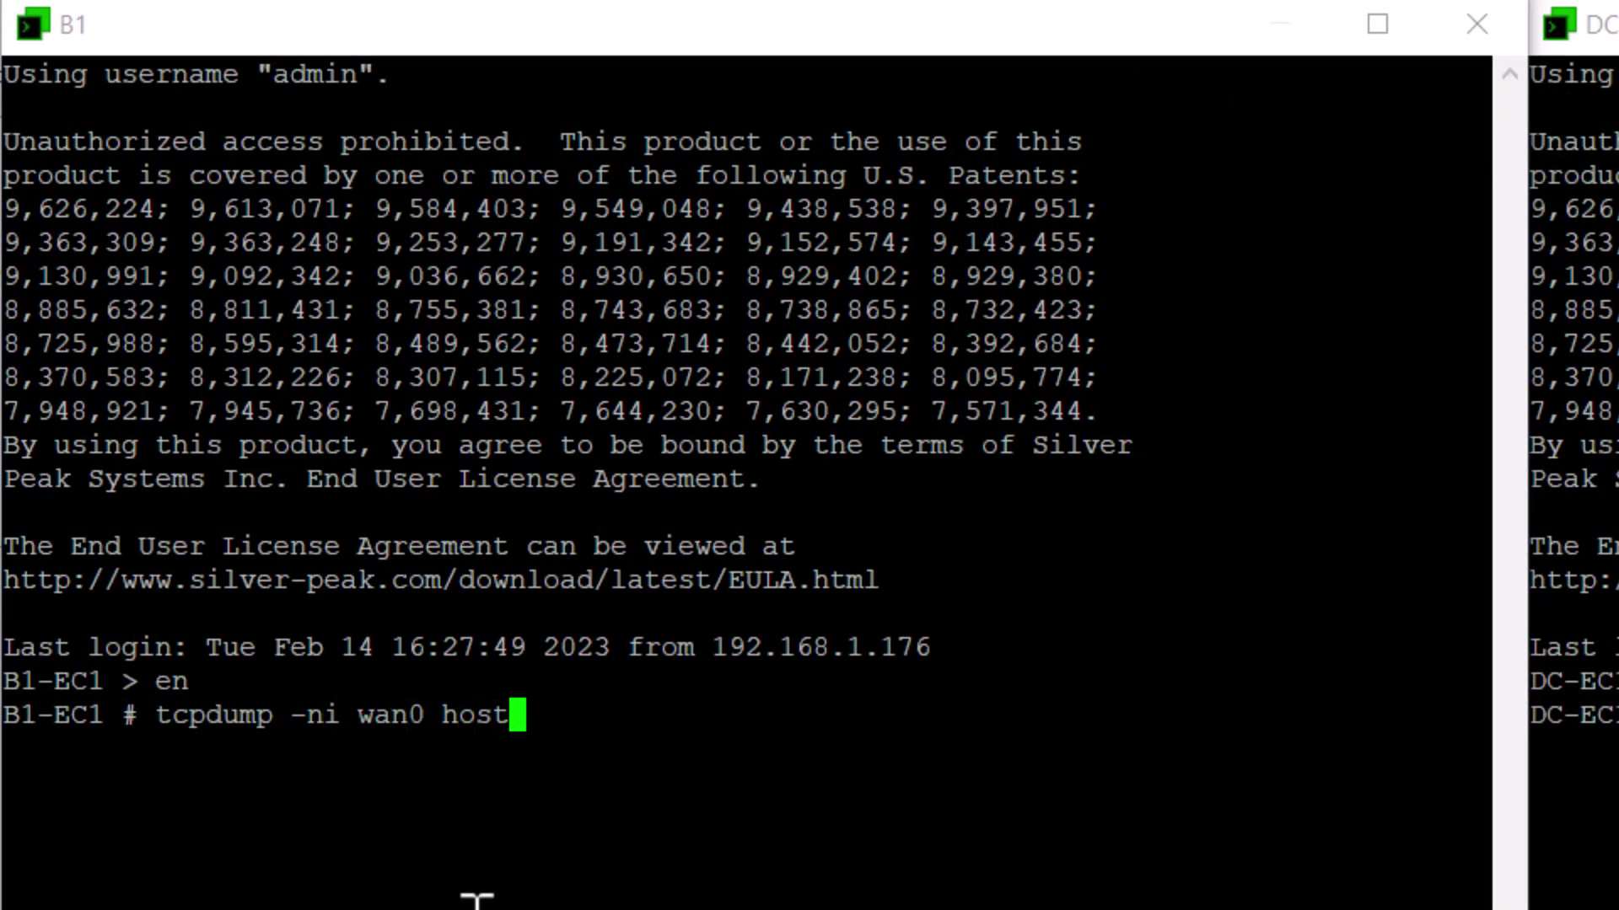
text( 192.168.)
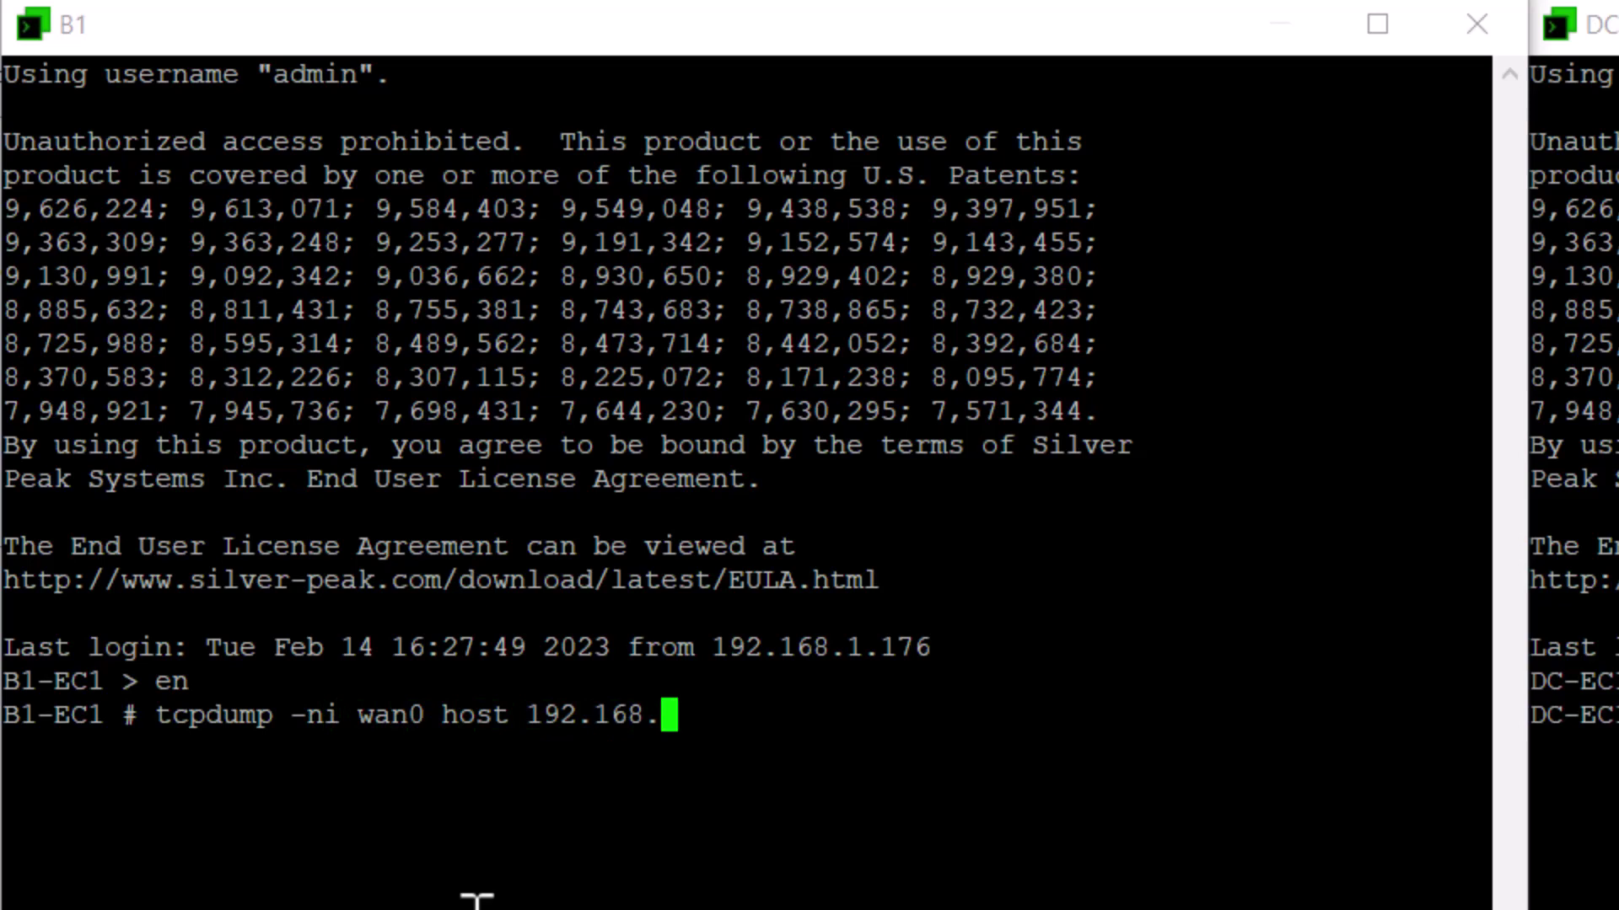
text(20.1)
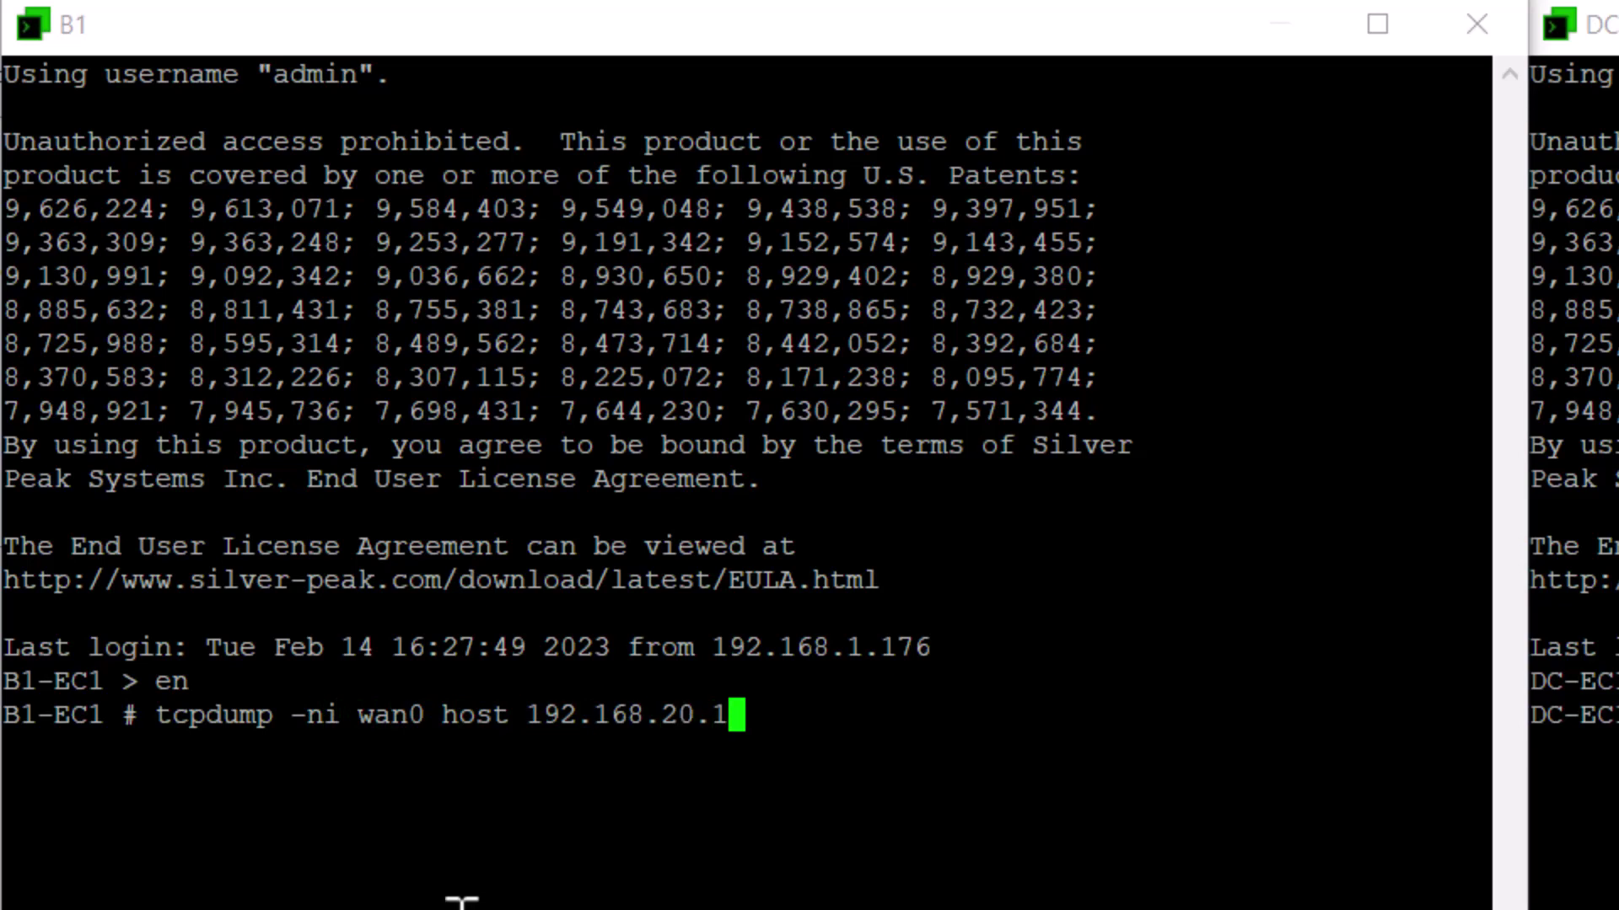
key(alt+Tab)
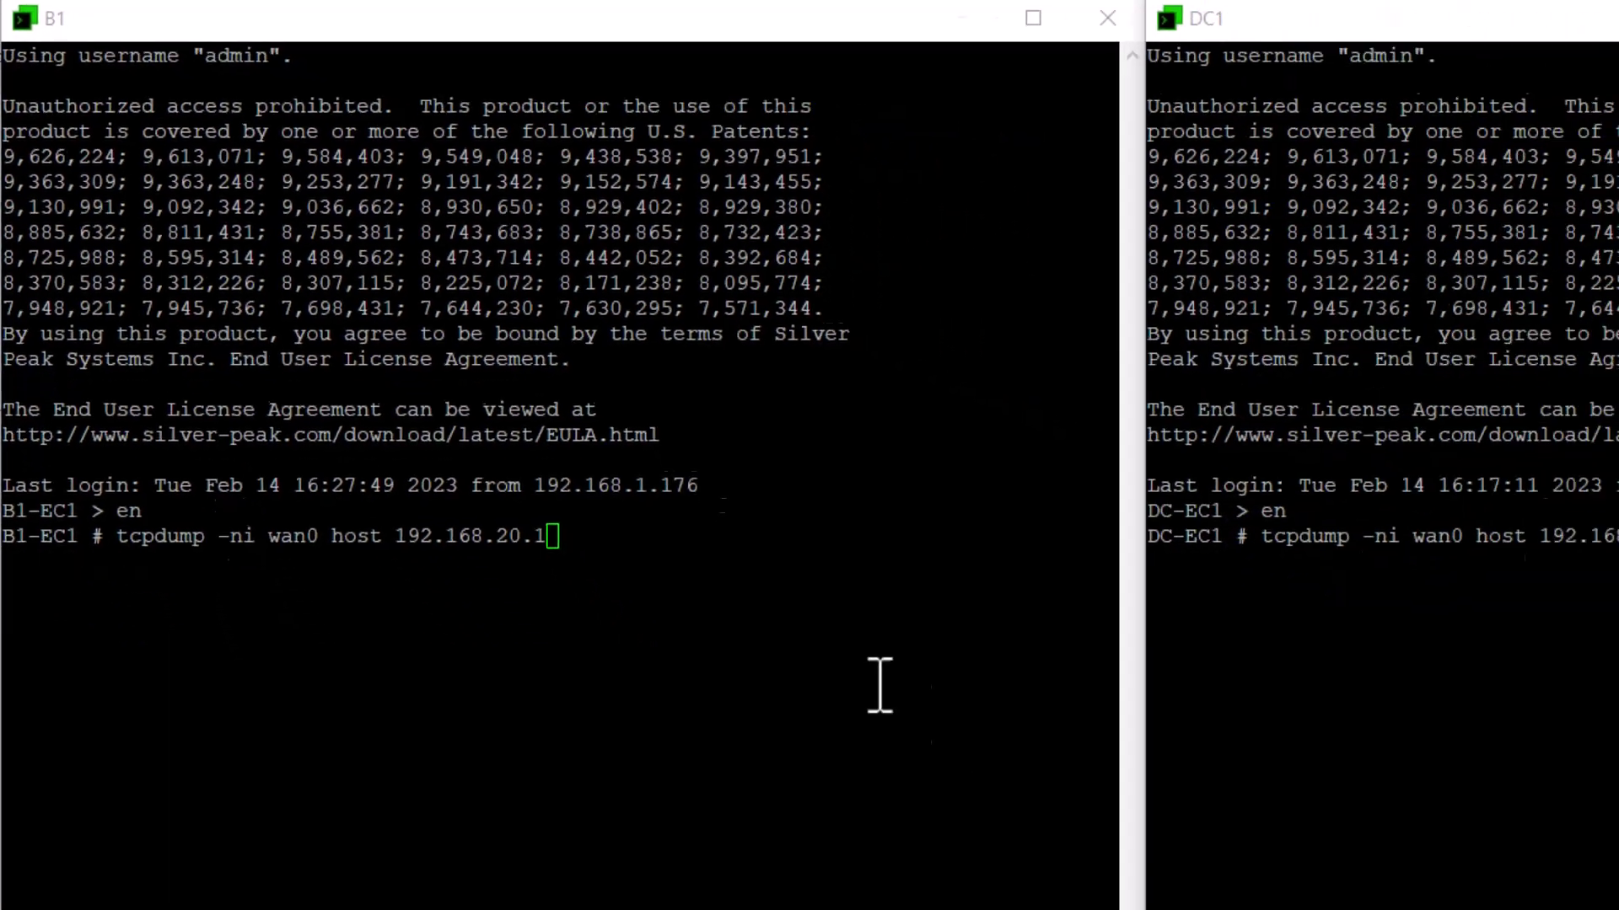
- Run DC-EC1's tcpdump on wan0 for host 192.168.21.1 so it listens for tunnel packets
key(Return)
click(567, 455)
key(Return)
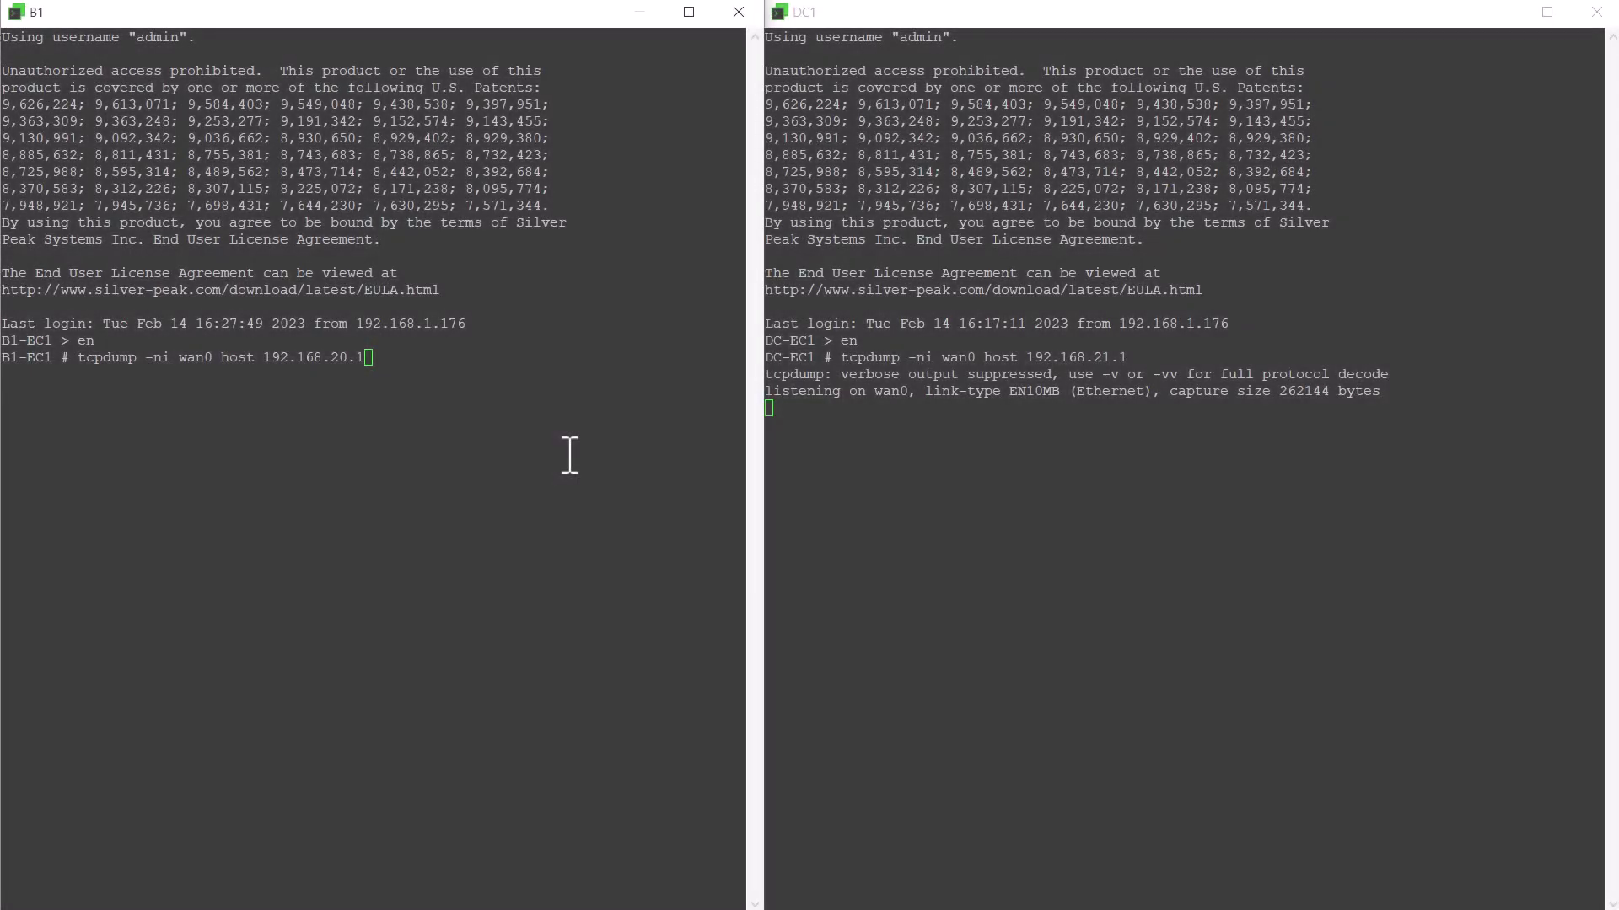
- Run B1-EC1's tcpdump to capture UDP 12000 traffic, then stop the captures on both appliances
key(Return)
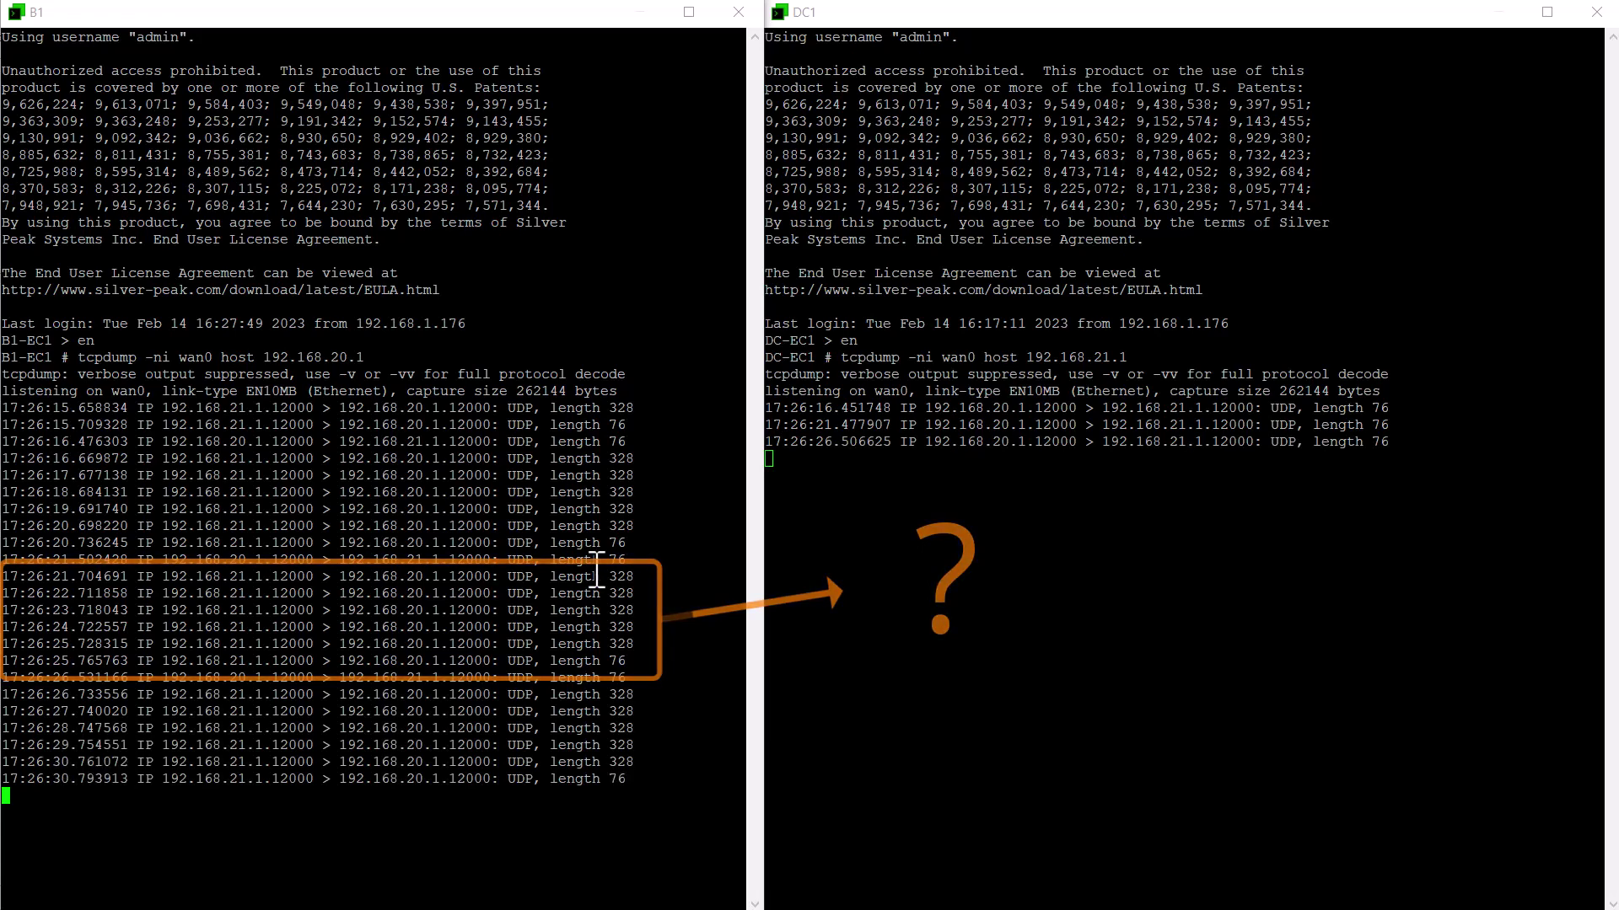
key(ctrl+c)
click(859, 584)
key(ctrl+c)
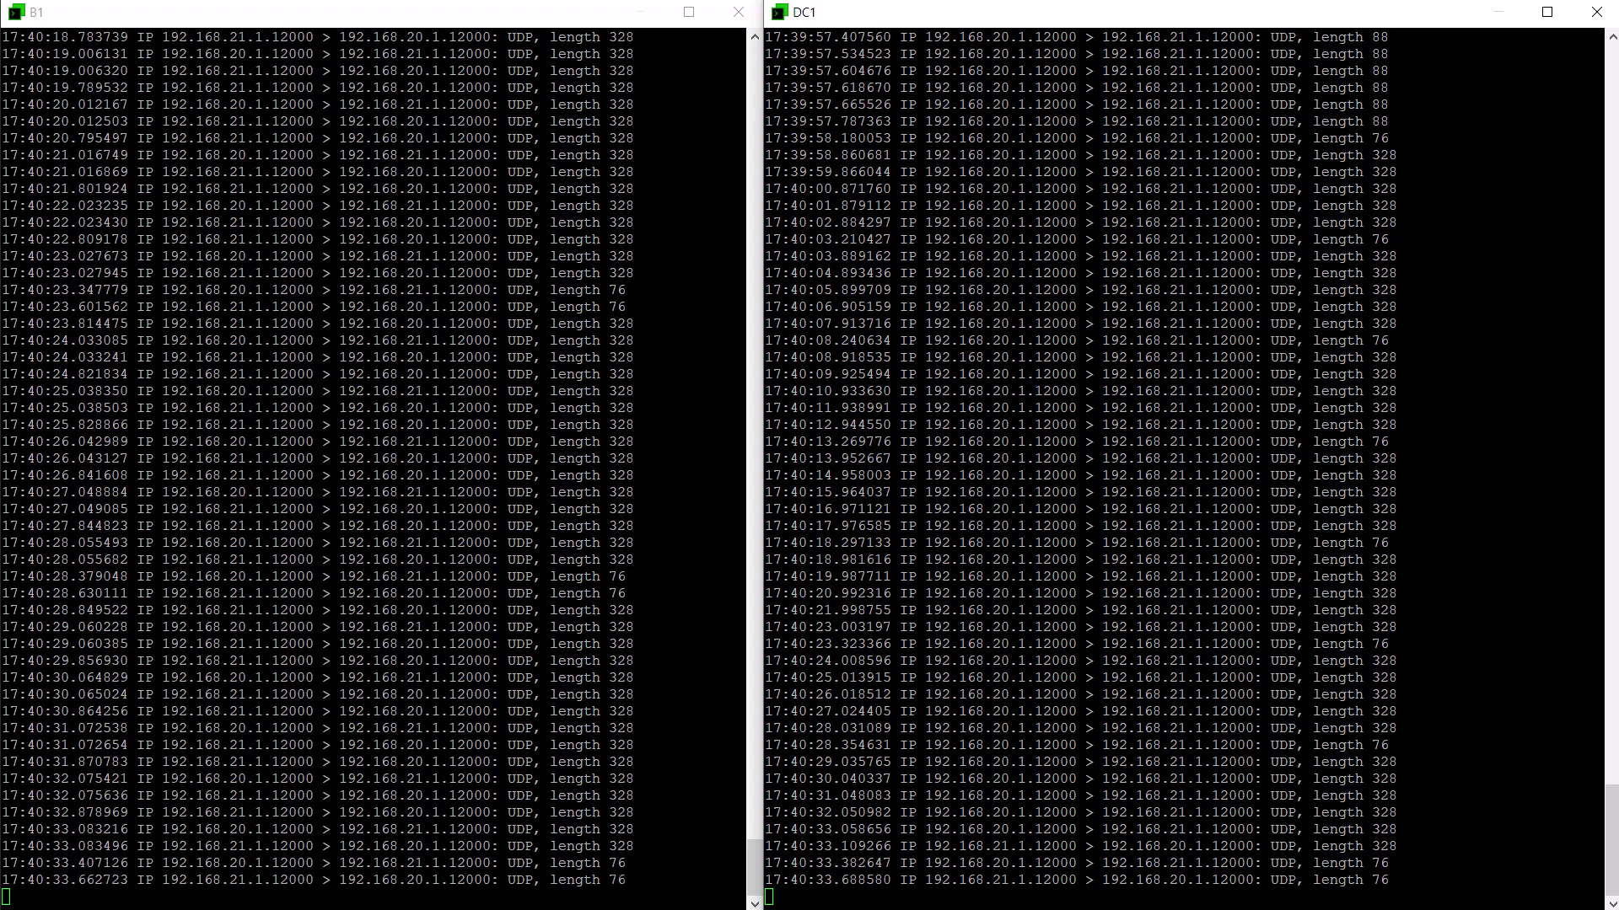
- Stop the running tcpdump captures in both the B1-EC1 and DC-EC1 terminals
click(354, 542)
key(ctrl+c)
click(938, 569)
key(ctrl+c)
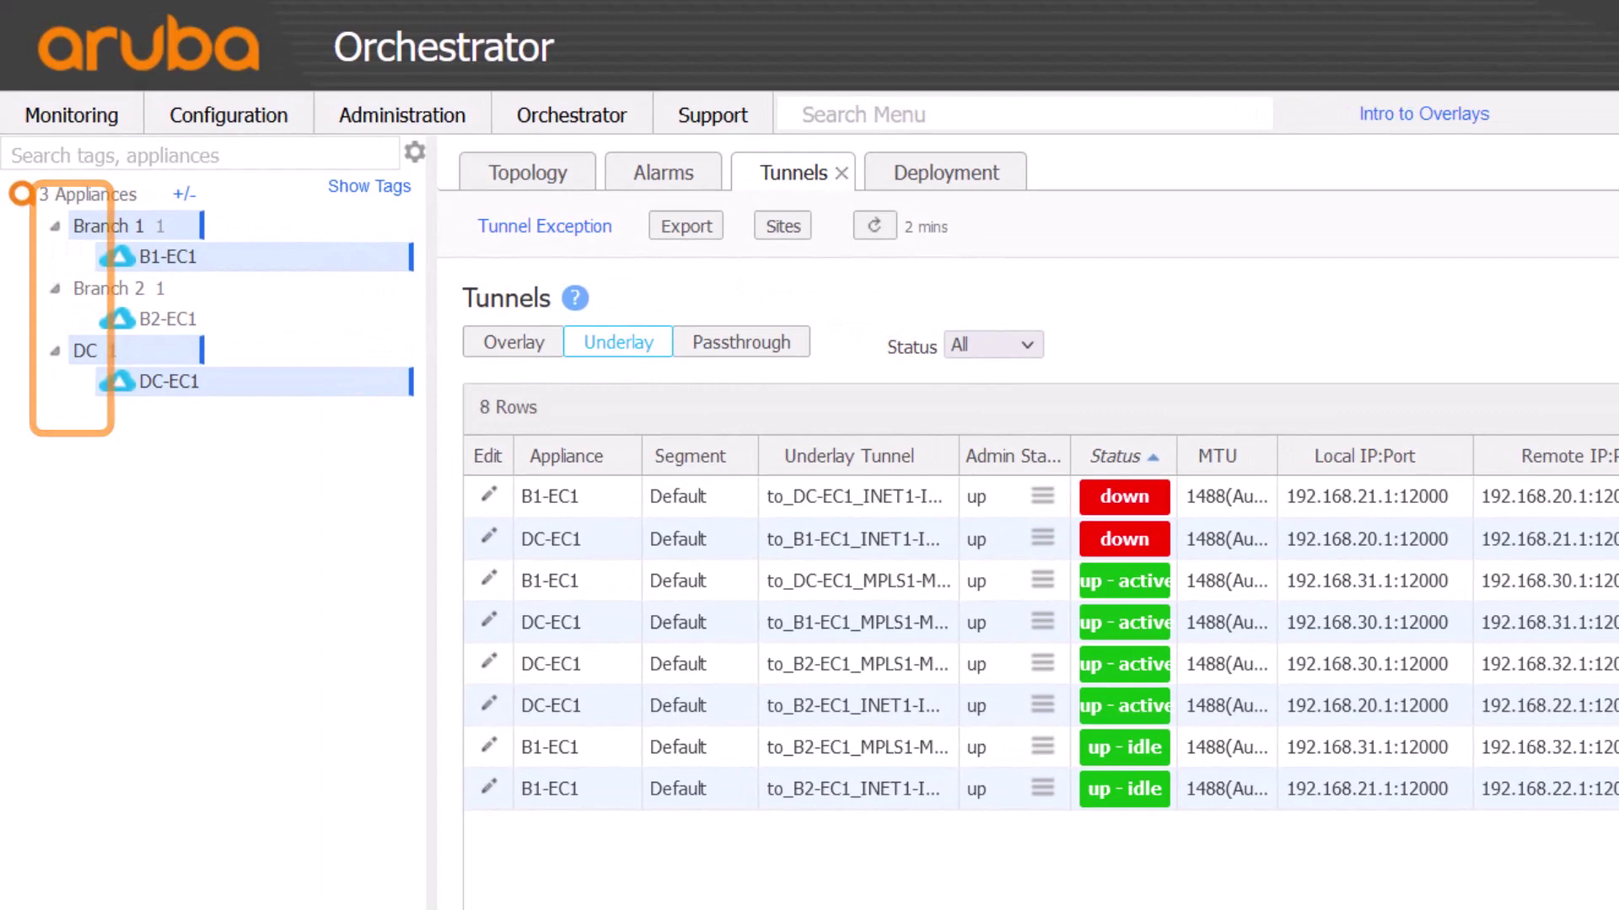
- Refresh the 8-row underlay Tunnels list to confirm both INET1 tunnels are now up
click(876, 226)
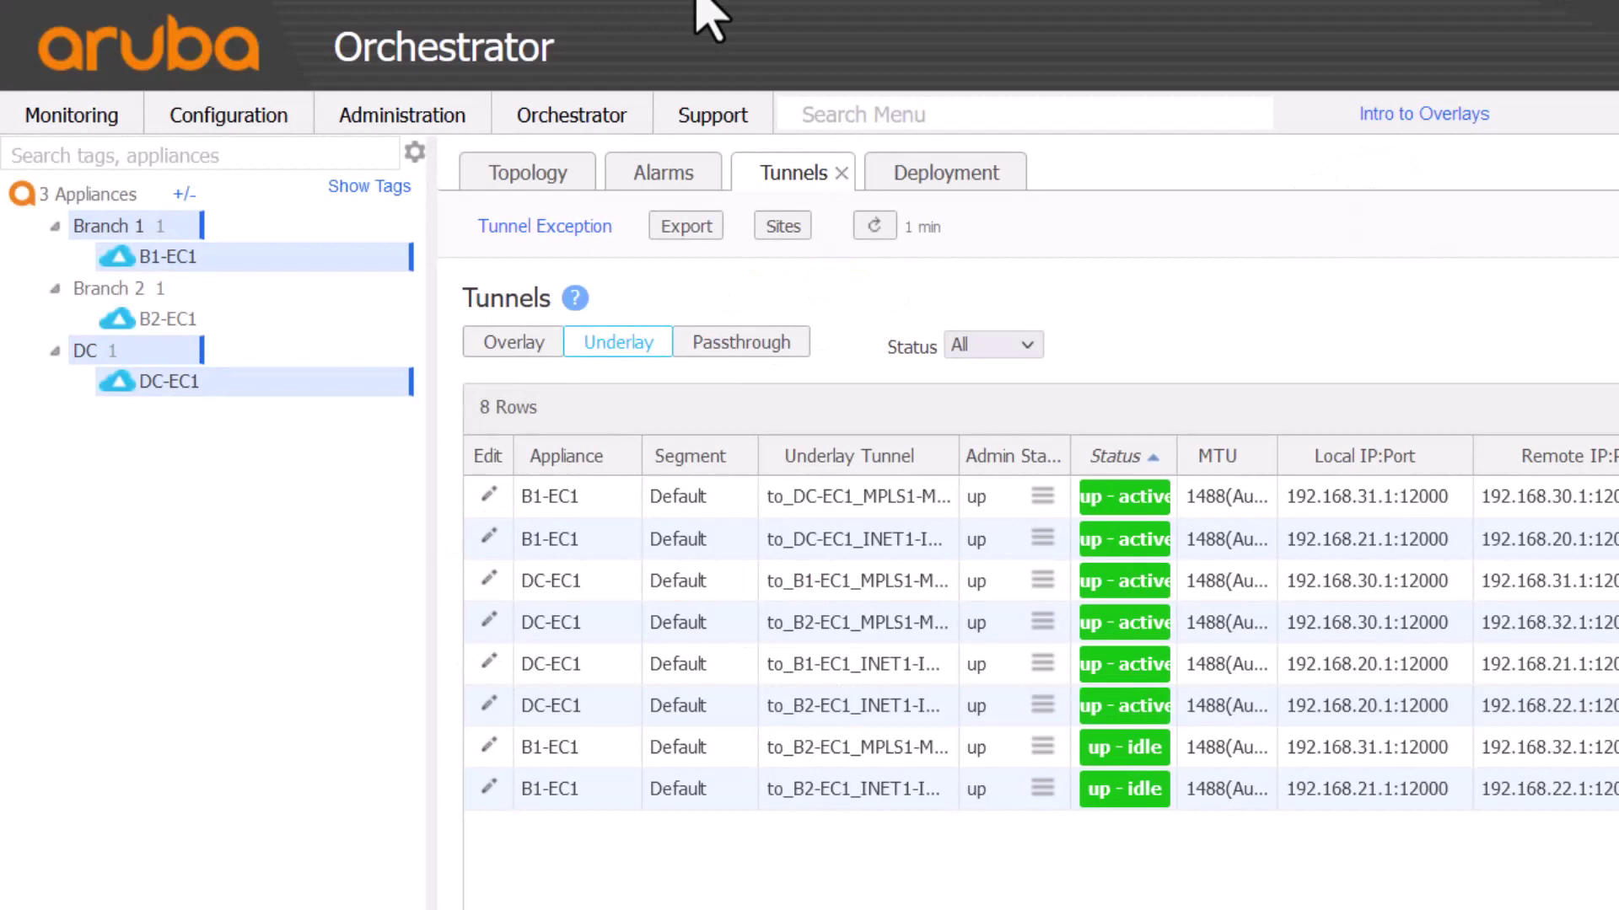
- Open the IPSec UDP Status page from the Support menu to check appliance key status
click(713, 126)
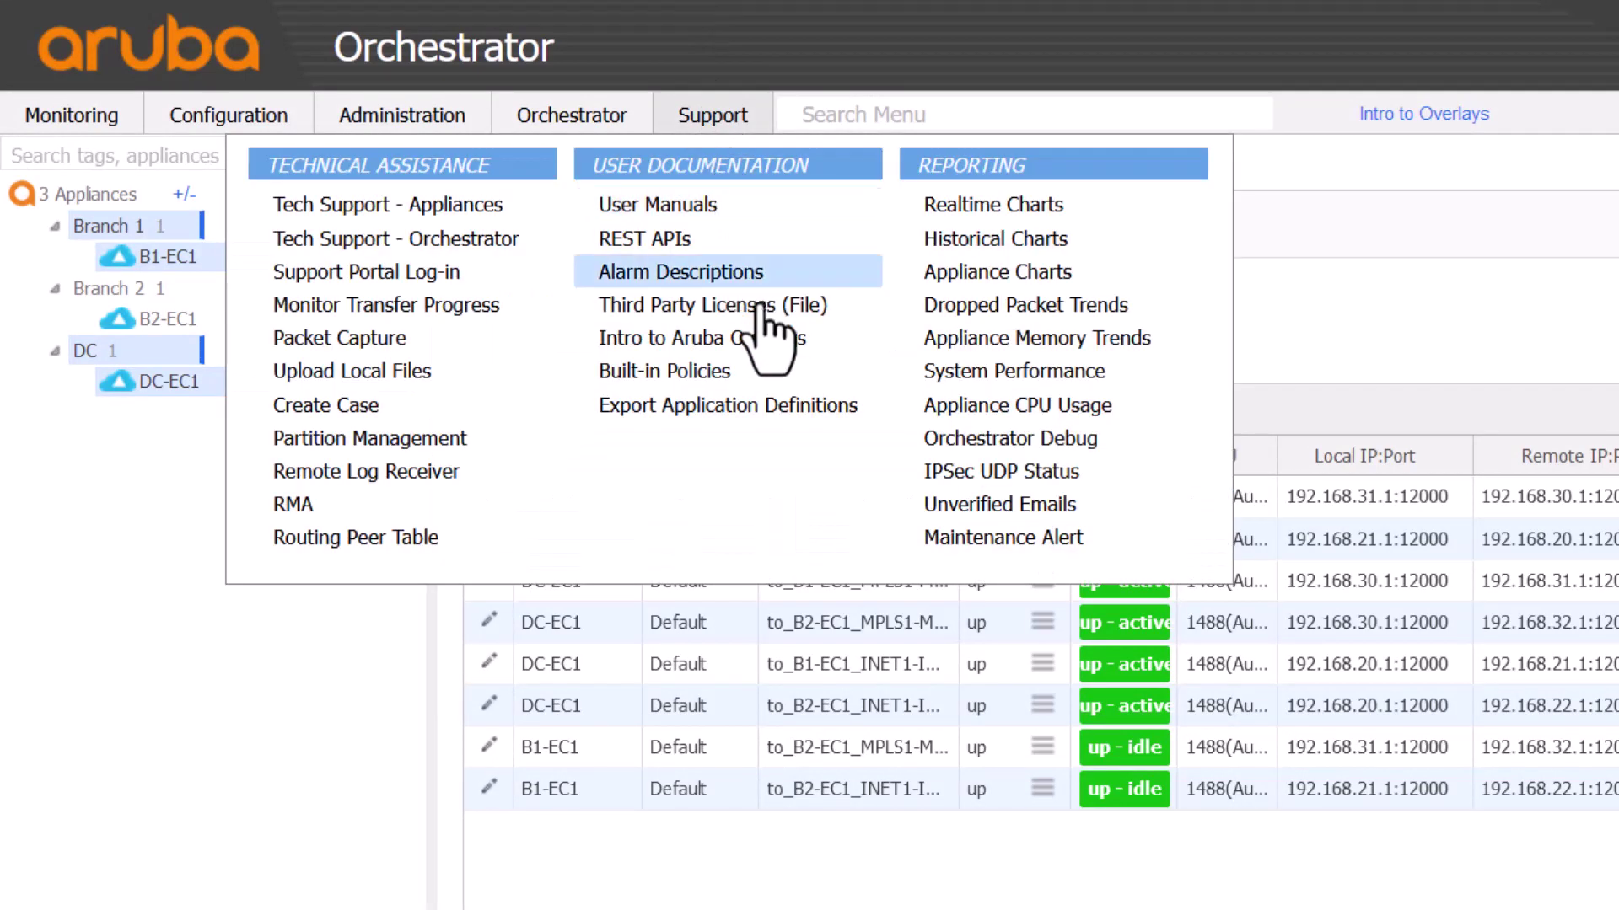
click(982, 484)
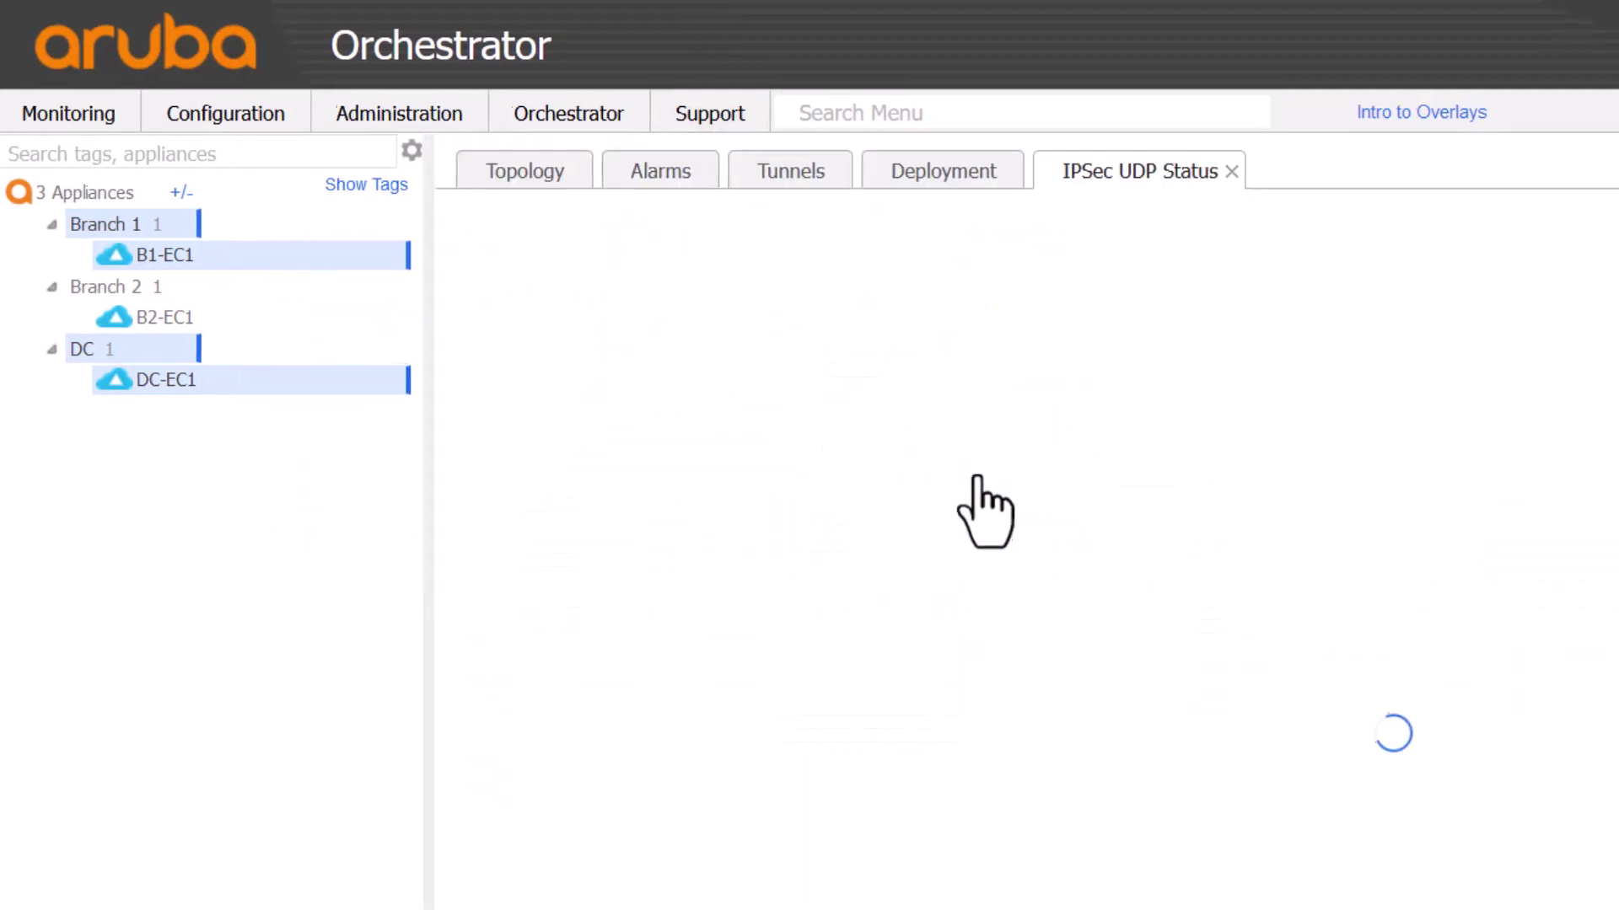